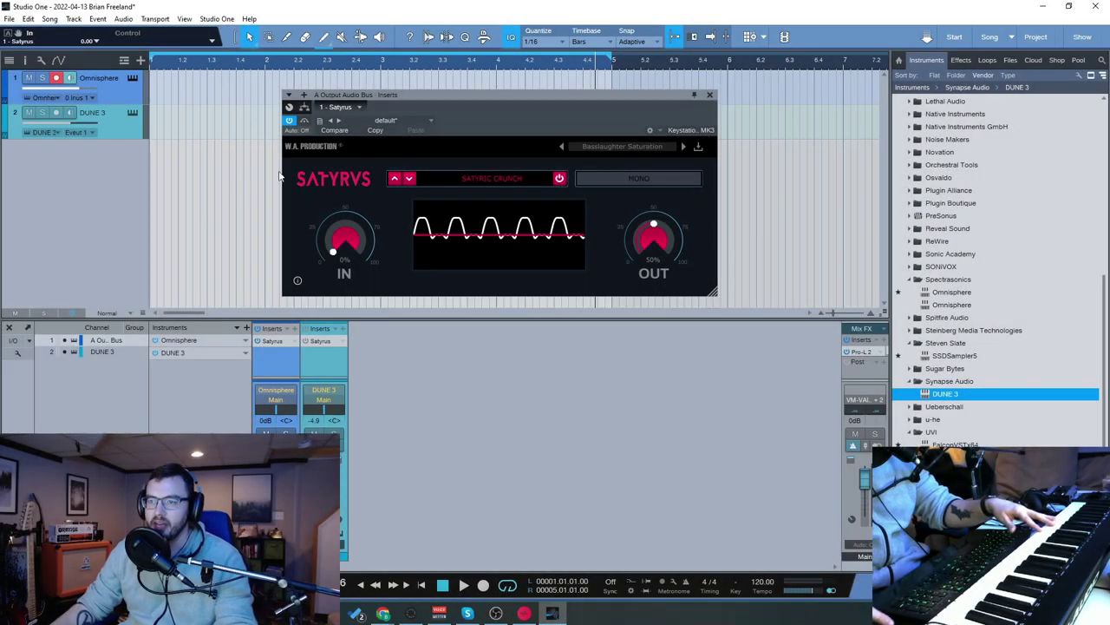
- Check the Satyrus settings on the DUNE 3 track, then return to the Satyrus insert on the Omnisphere track
drag(481, 97, 516, 97)
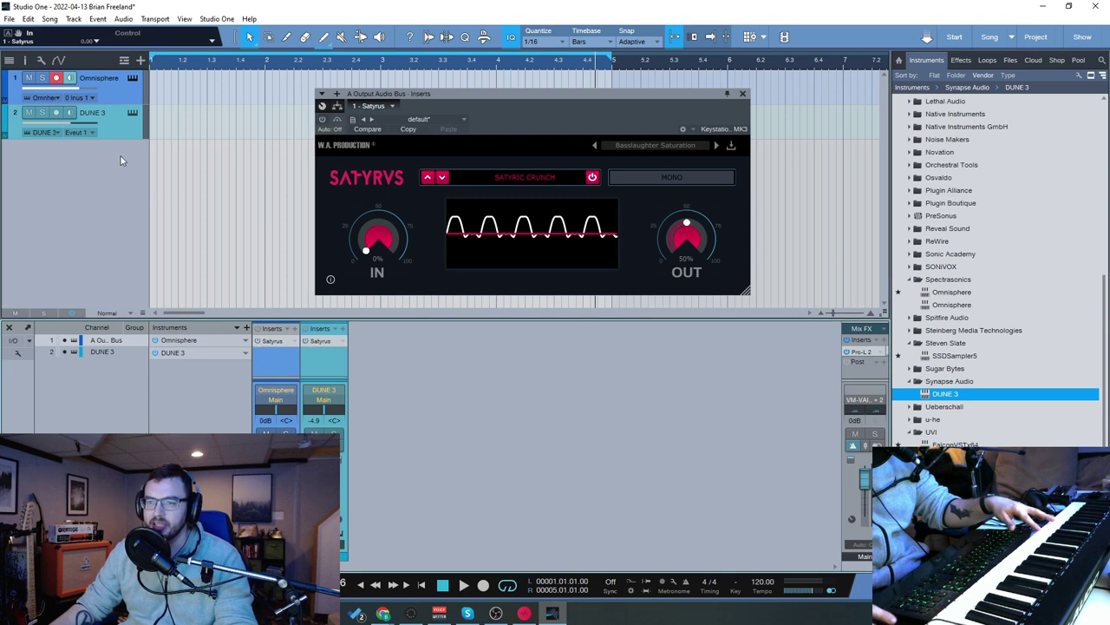
click(123, 132)
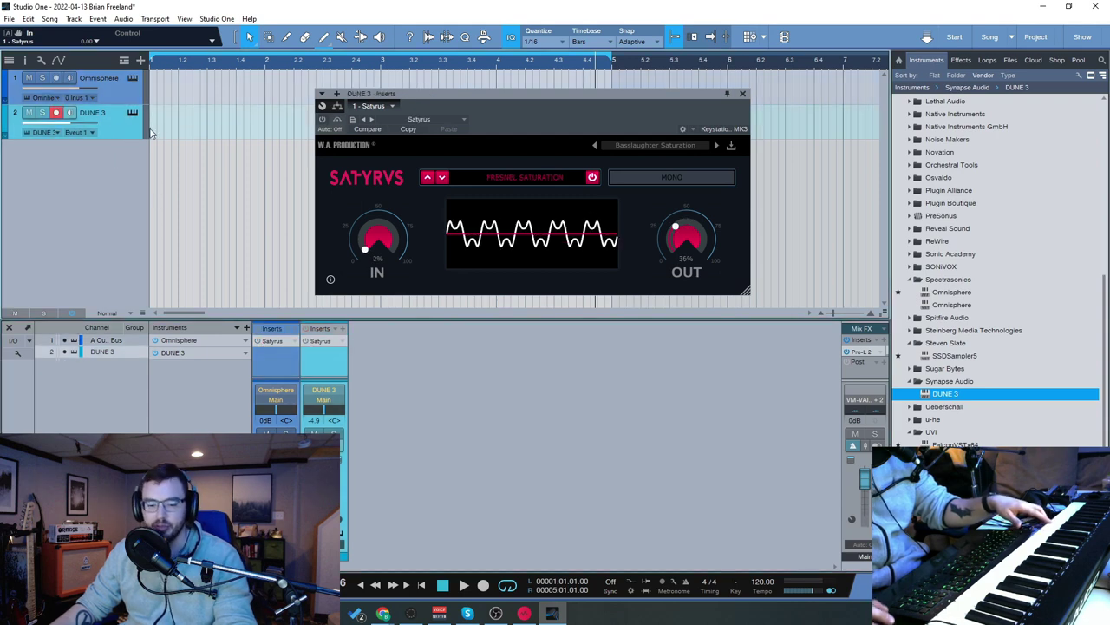
click(117, 83)
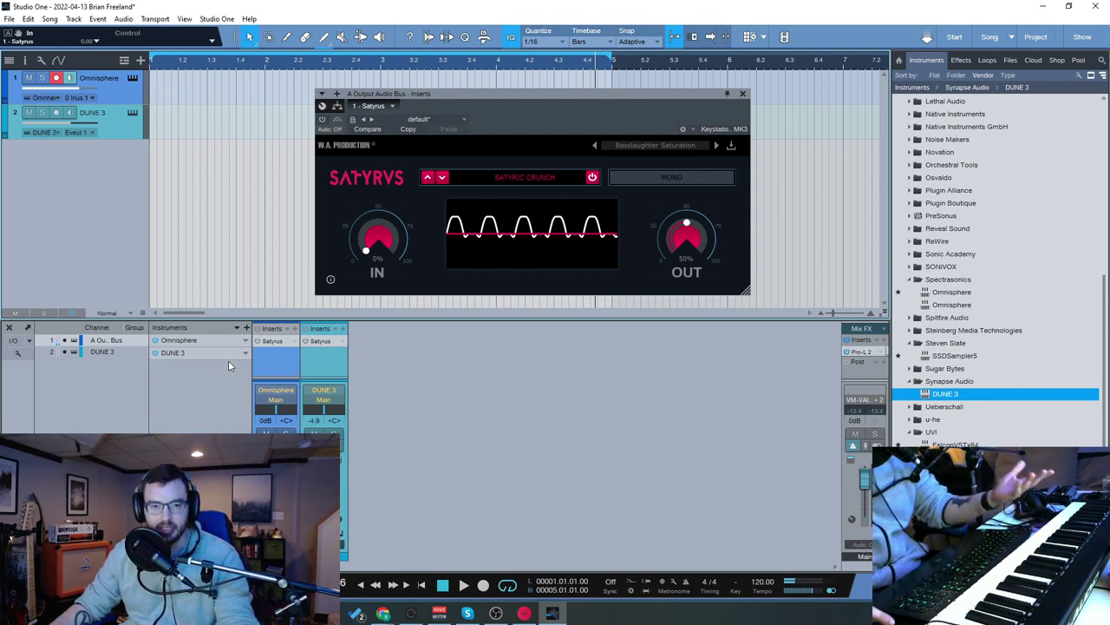
drag(509, 100, 486, 109)
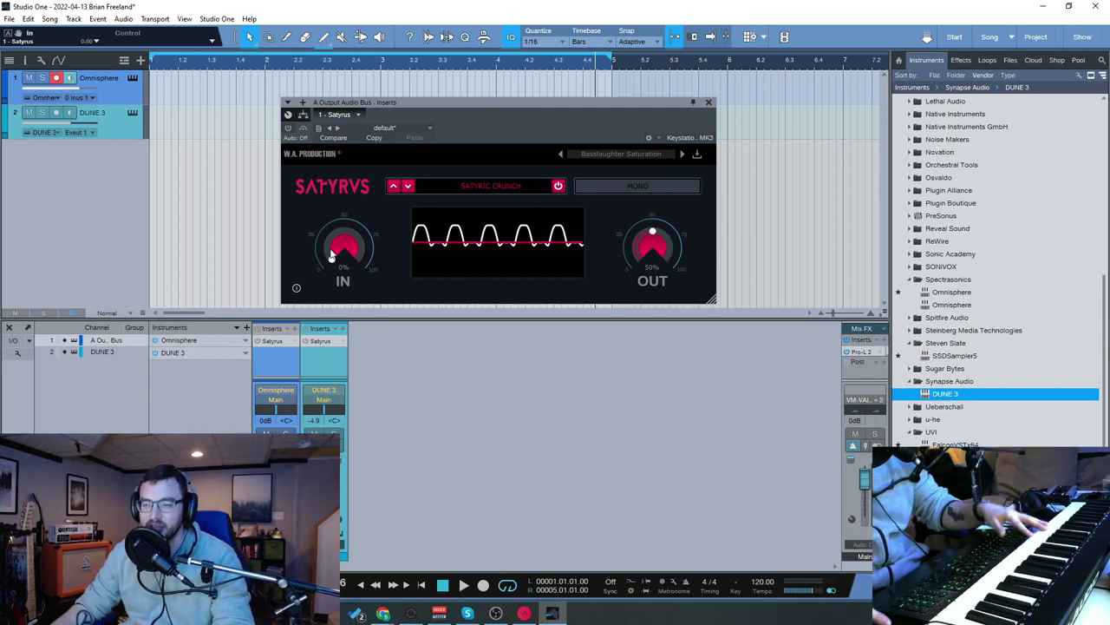
- Try Satyrus's In at 56% on the Omnisphere bus, lower Out to 42%, and return In to 0%
drag(330, 253, 347, 182)
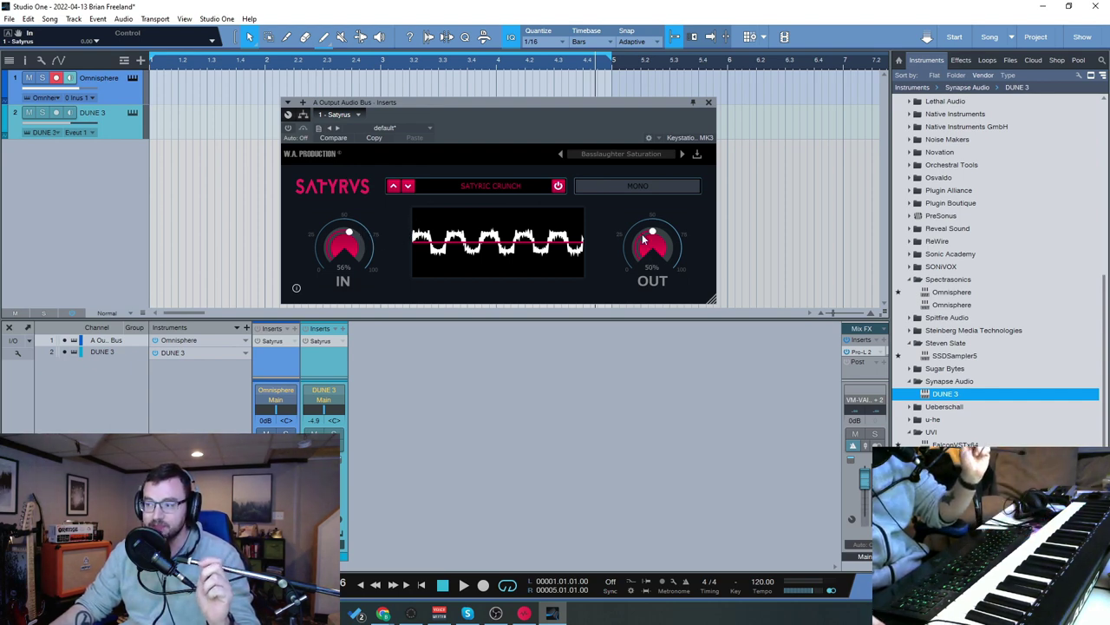
drag(644, 240, 648, 249)
drag(345, 250, 372, 394)
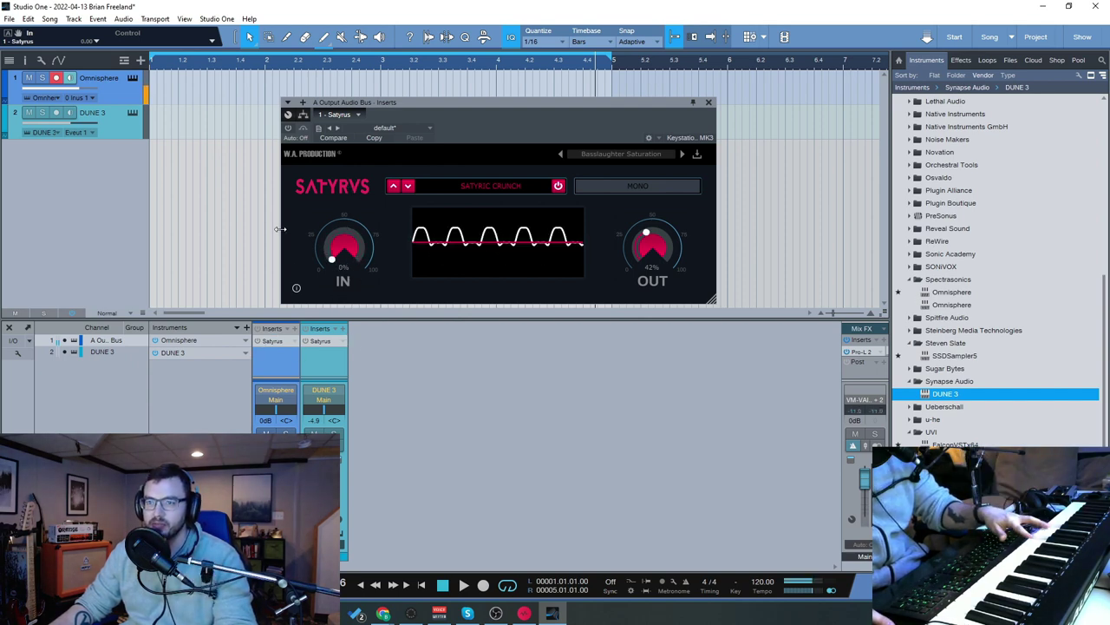
- Activate Satyrus on the Omnisphere bus and sweep its In amount through 58% and 100%, settling at 42%
click(257, 343)
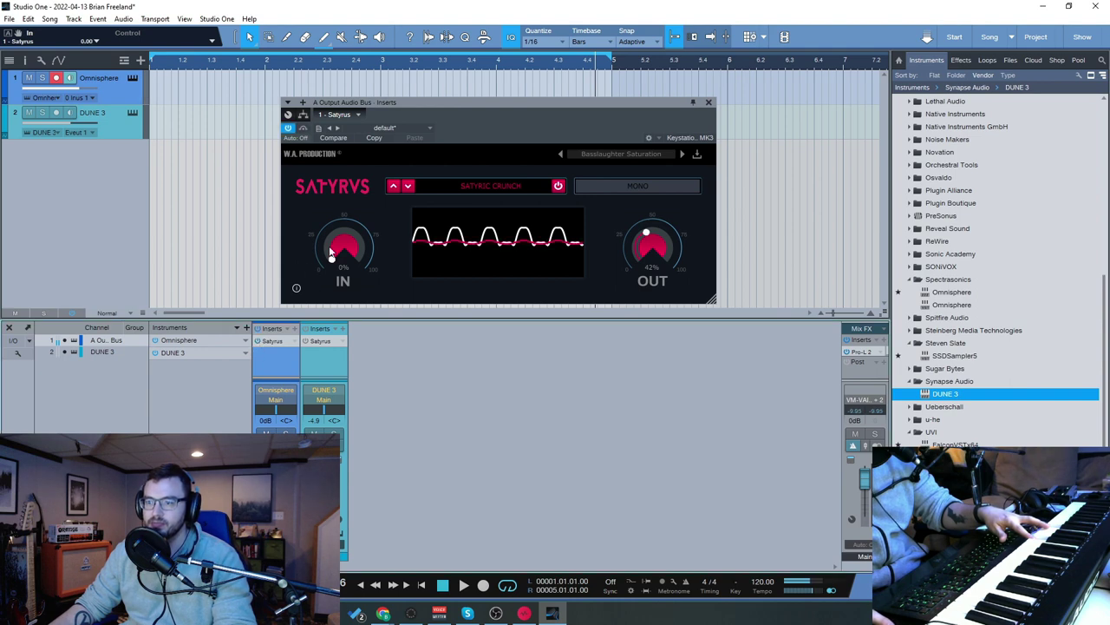
drag(331, 252, 334, 167)
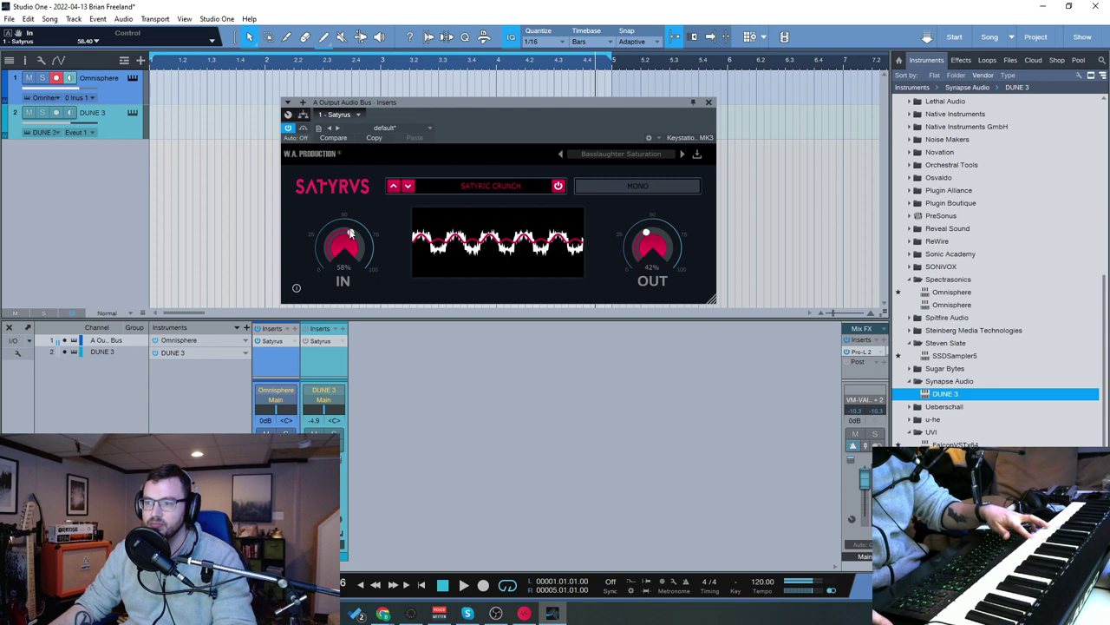
drag(352, 235, 340, 220)
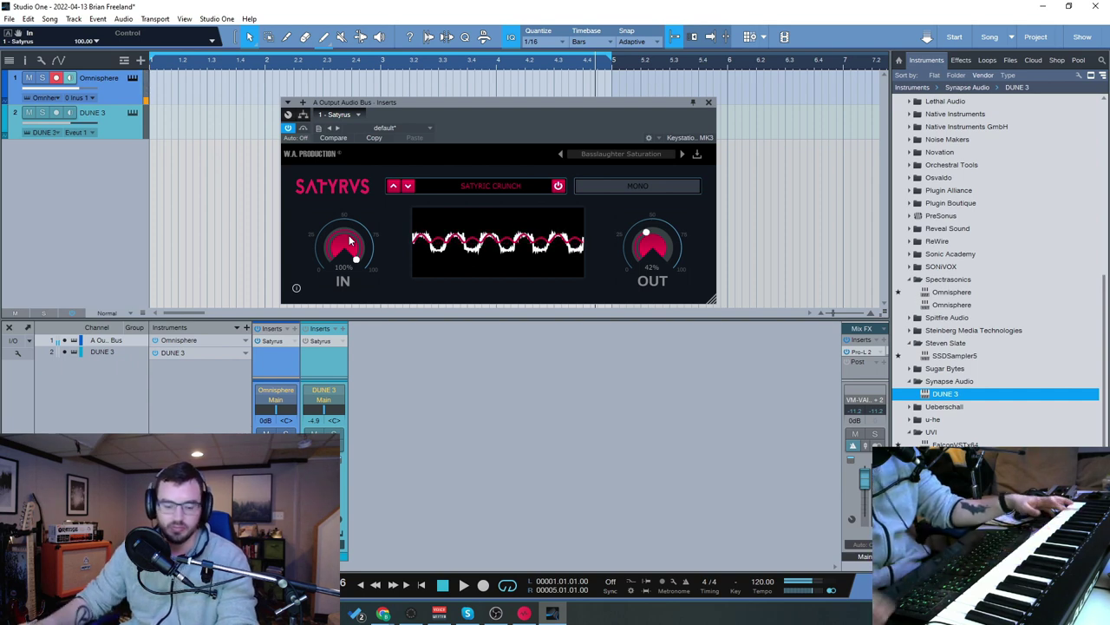
drag(346, 241, 366, 317)
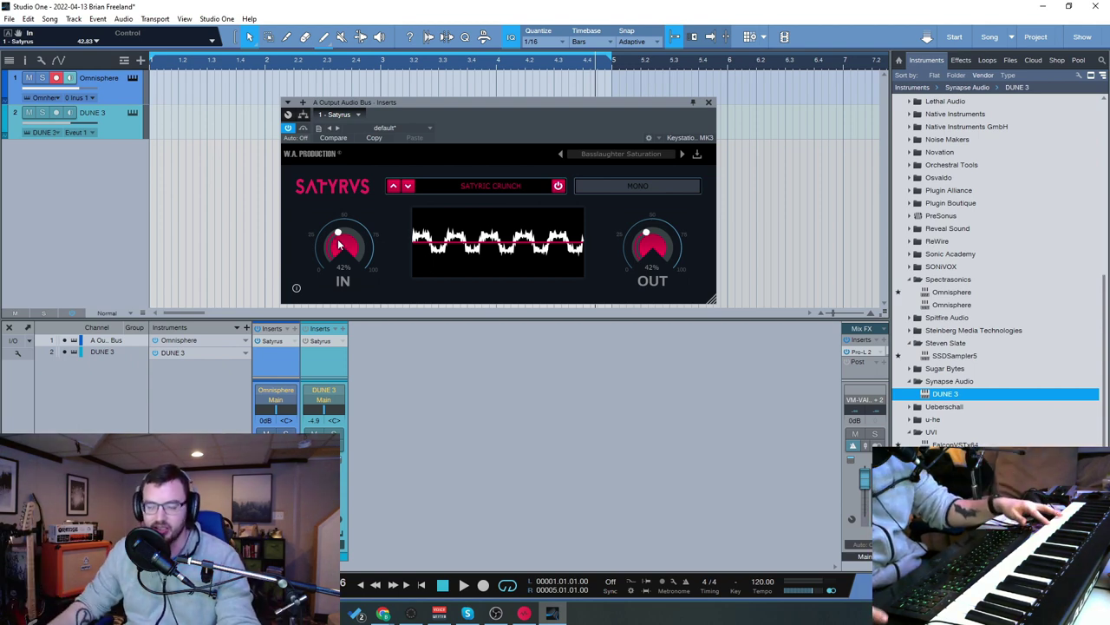
drag(489, 102, 461, 100)
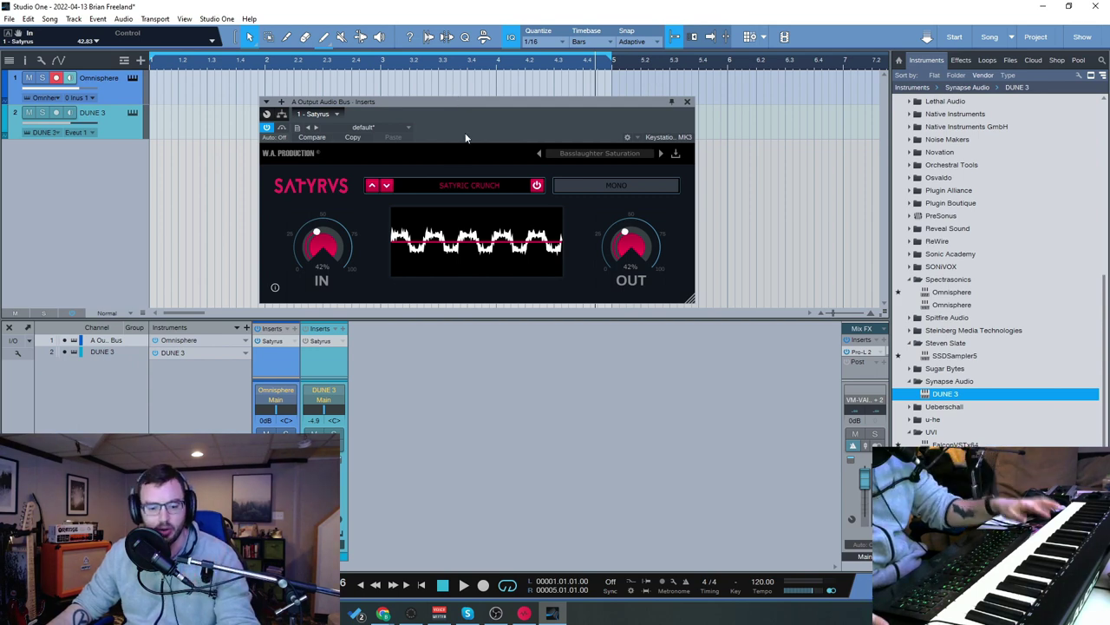
- Set the Satyrus process mode to Power Distortion, with In at 100% and Out at 18%
click(440, 189)
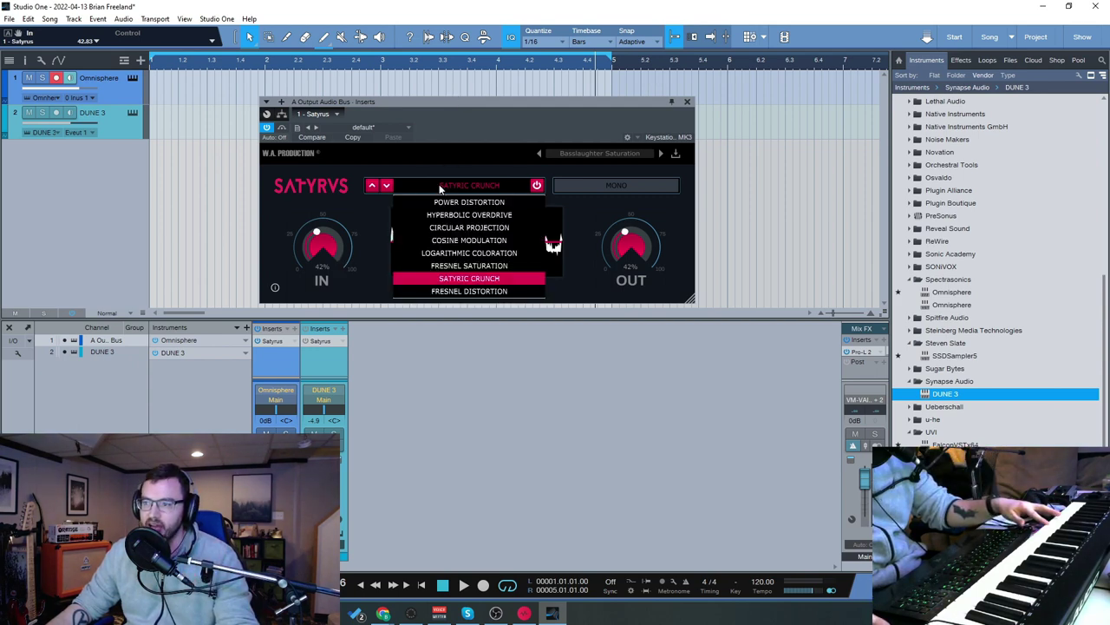
click(459, 203)
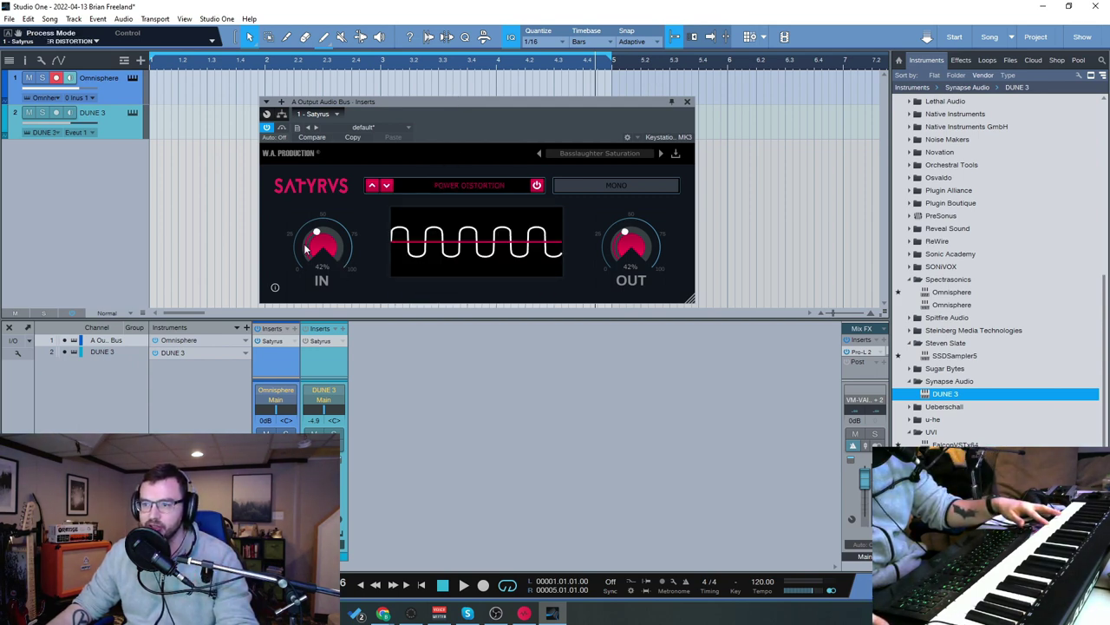
drag(320, 248, 328, 177)
drag(617, 251, 608, 268)
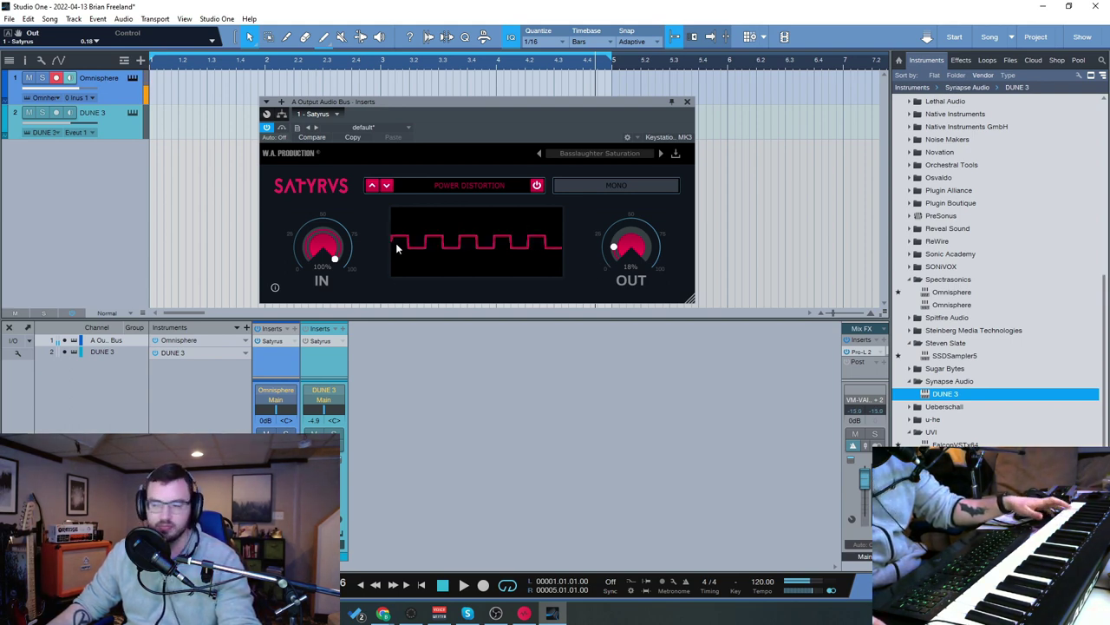
drag(324, 246, 323, 164)
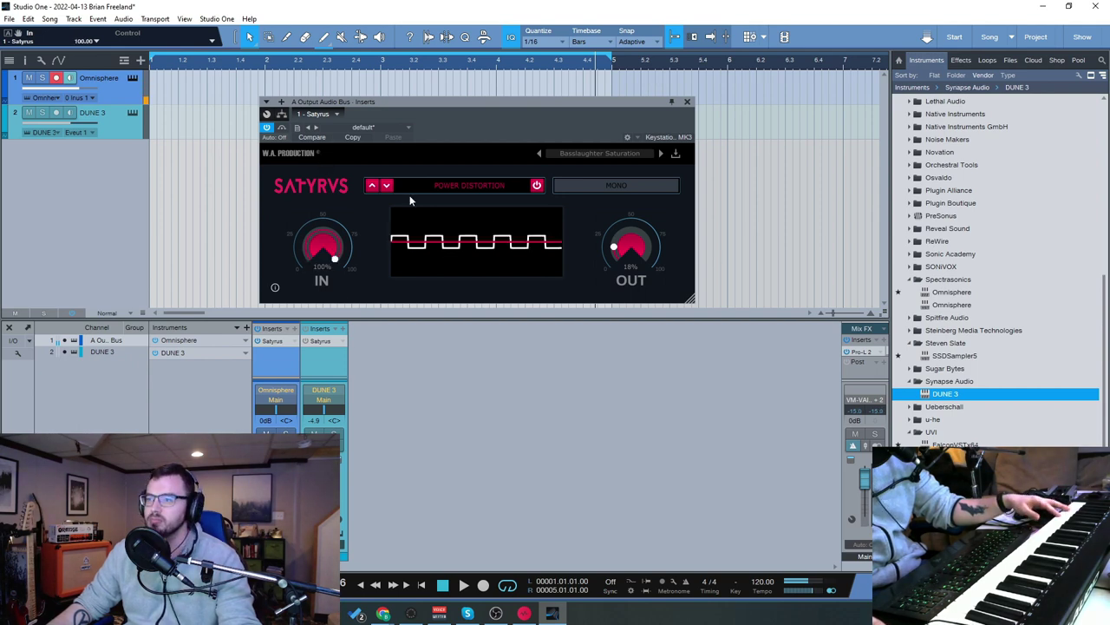
- Audition the Hyperbolic Overdrive and Circular Projection modes, sweeping In down to 0% and back to 100% on the latter
click(386, 185)
drag(309, 251, 319, 225)
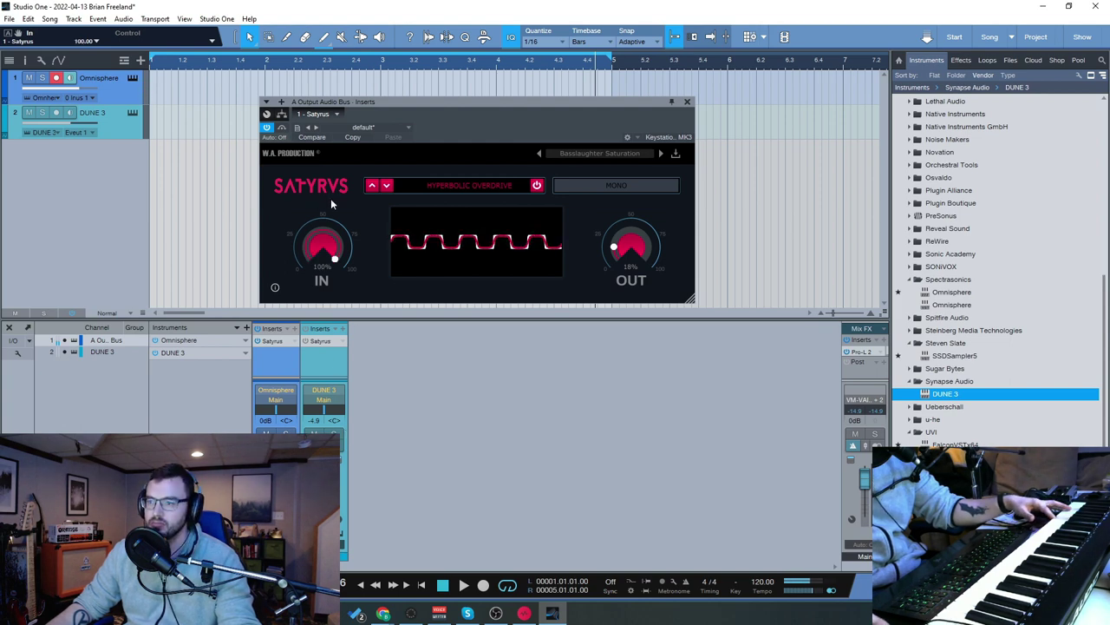
click(387, 185)
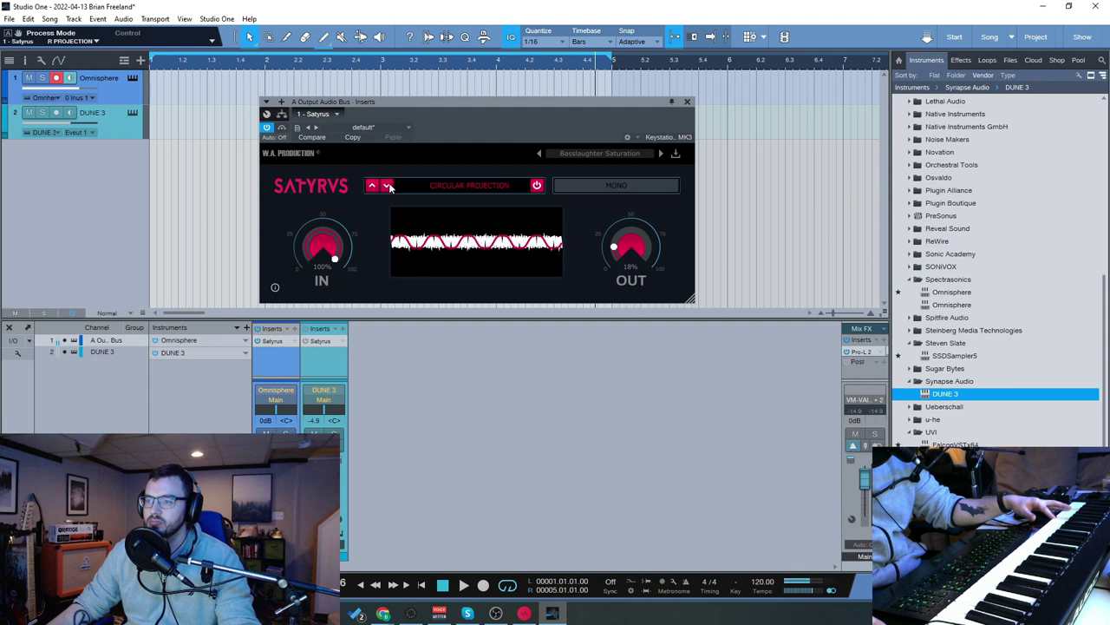
drag(320, 239, 379, 399)
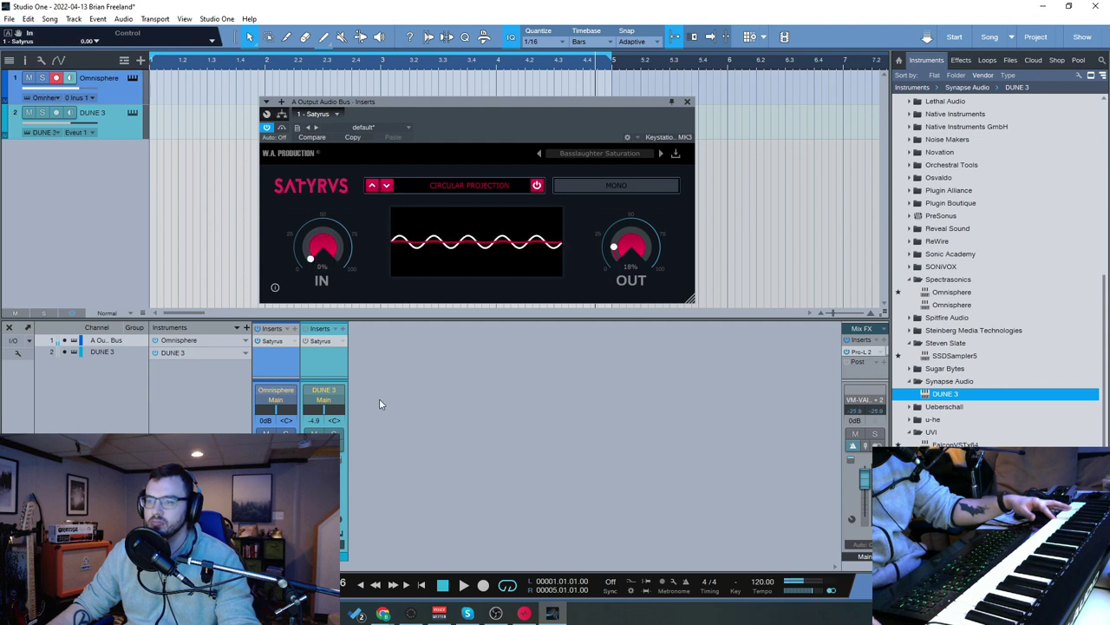
drag(366, 345, 341, 207)
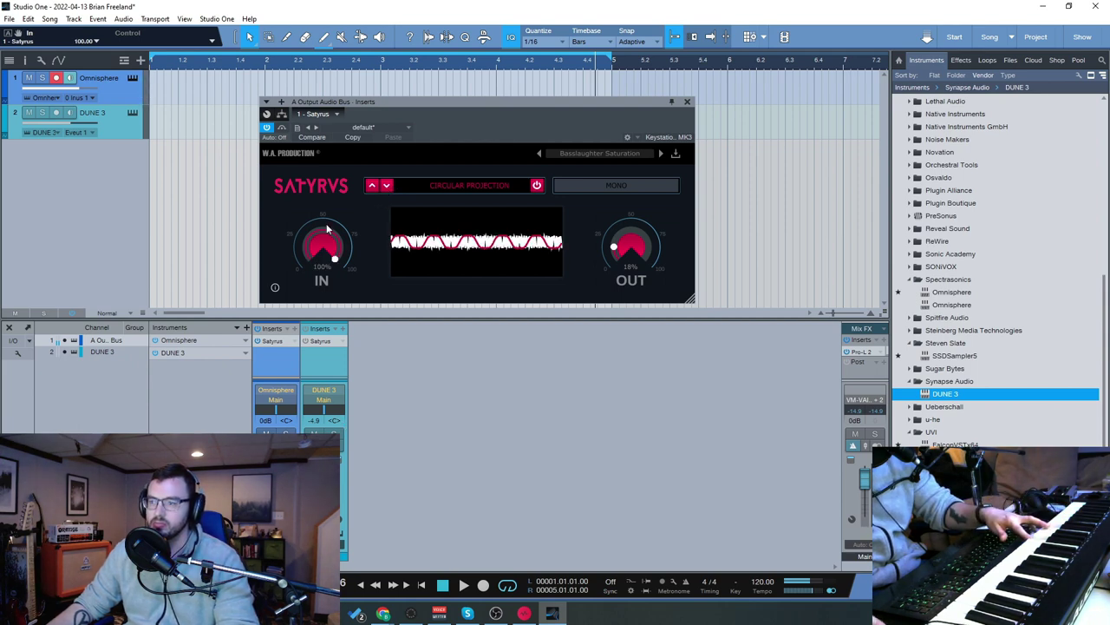
- Audition Cosine Modulation with Out at 96%, and switch to Fresnel Saturation with Out at 26%
click(387, 186)
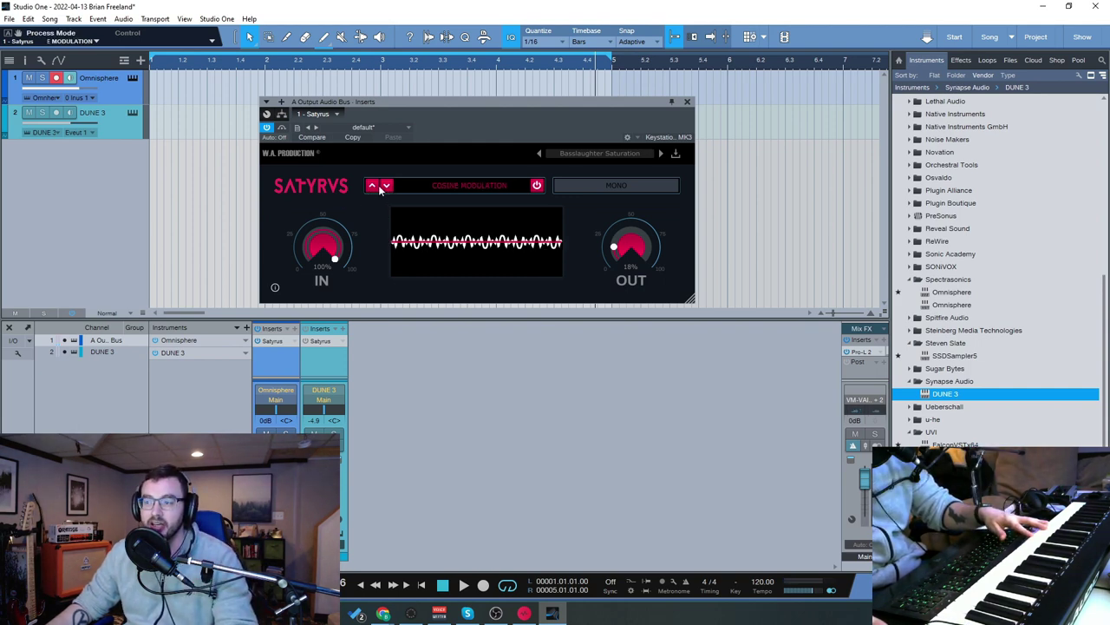
double_click(334, 255)
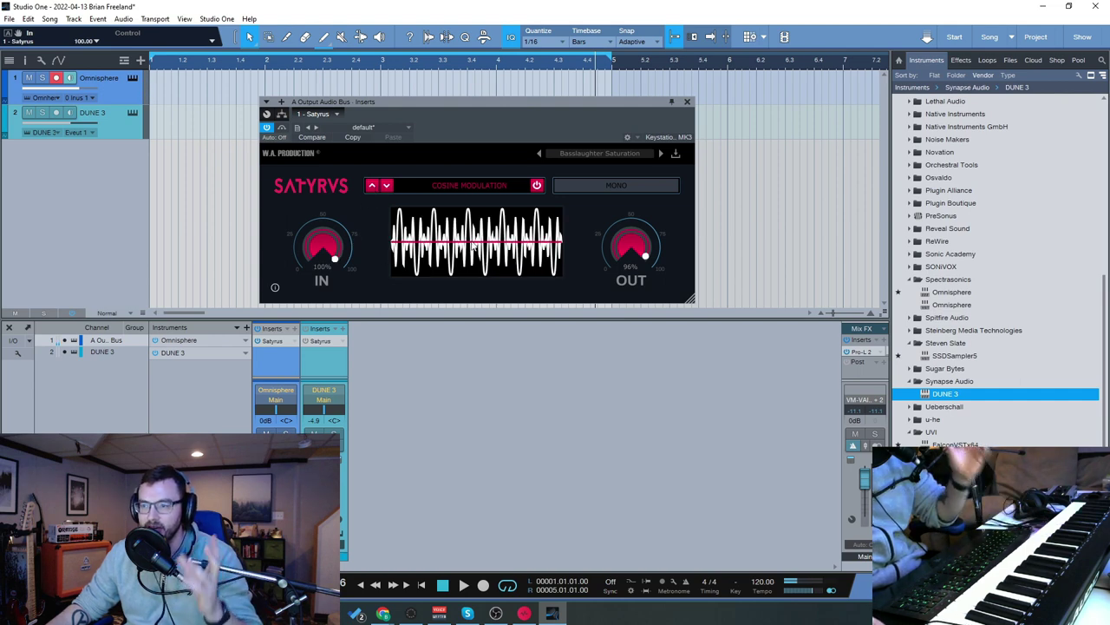
click(424, 183)
click(469, 260)
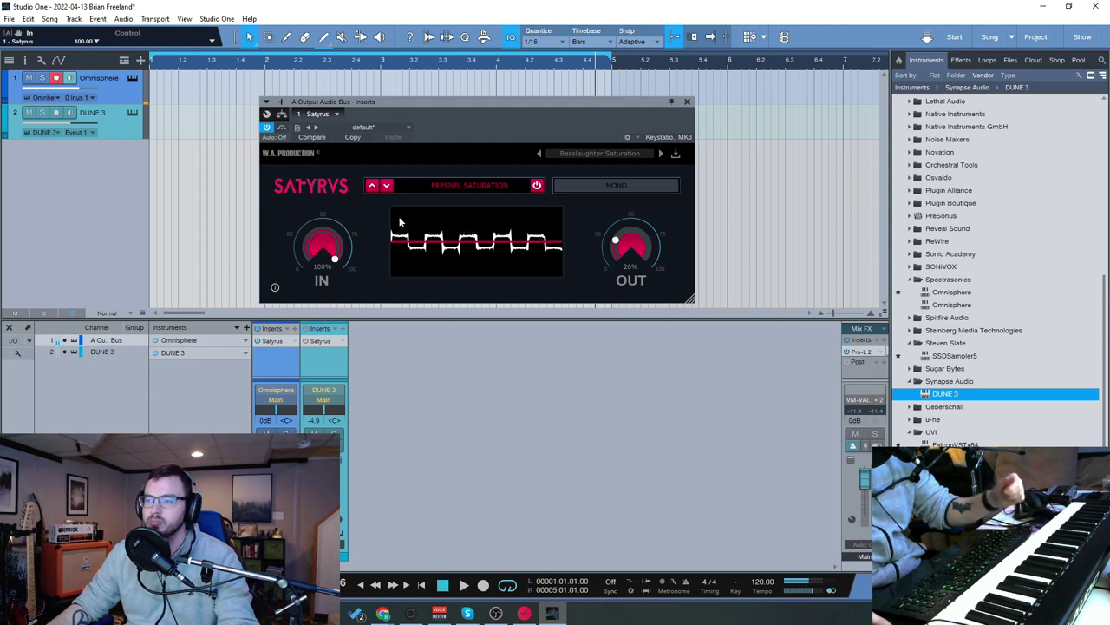
- Alternate between the Fresnel Distortion and Fresnel Saturation modes to compare them, ending on Fresnel Distortion
click(425, 185)
click(466, 292)
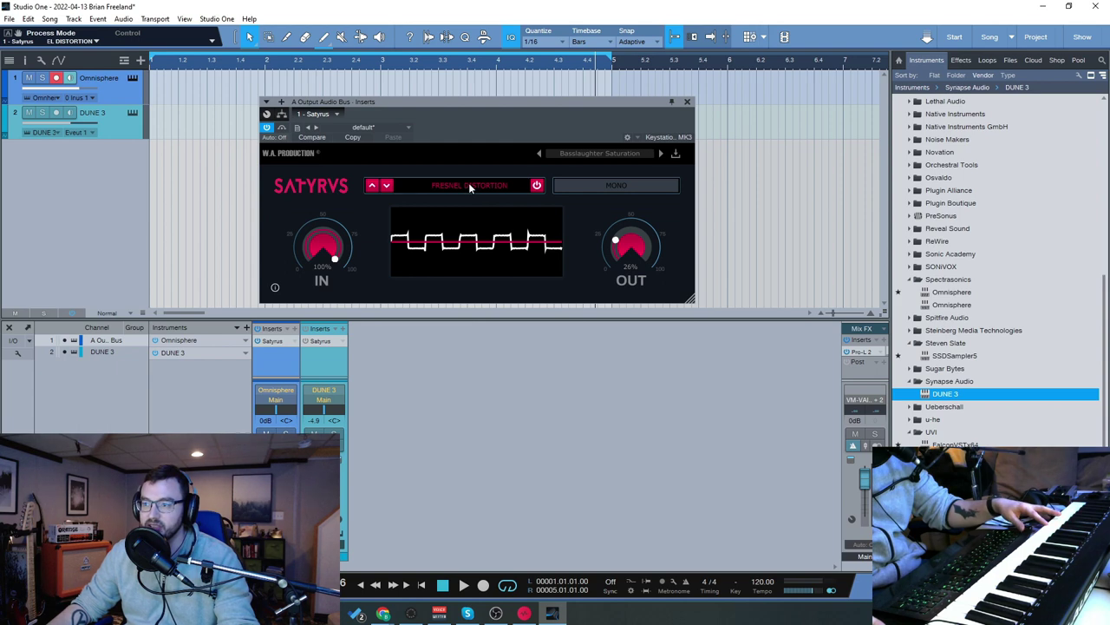
click(468, 184)
click(487, 257)
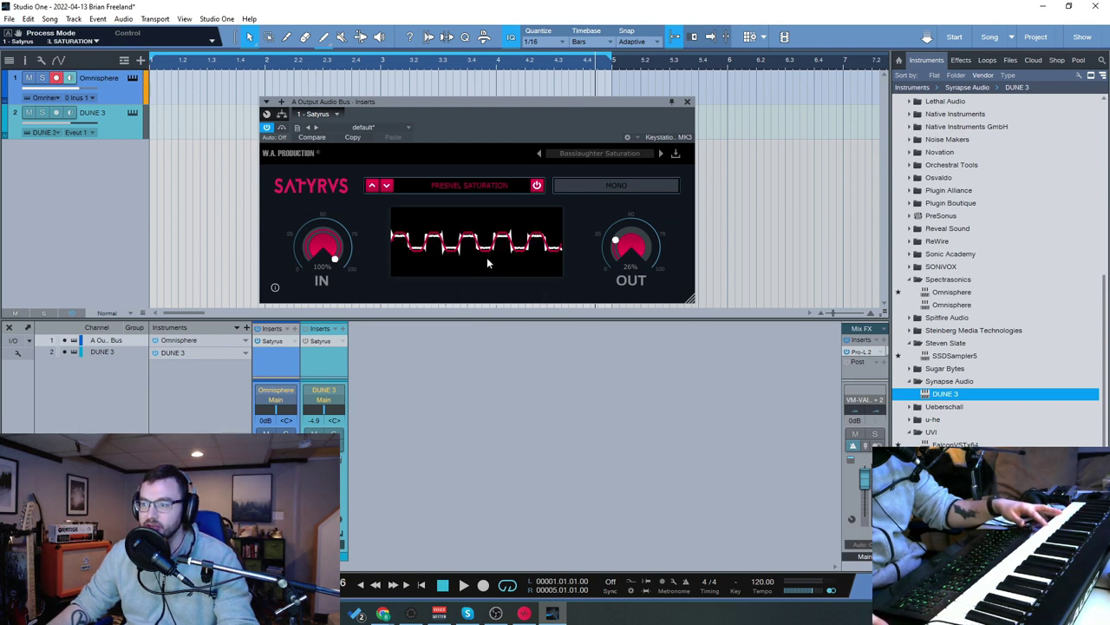
click(492, 186)
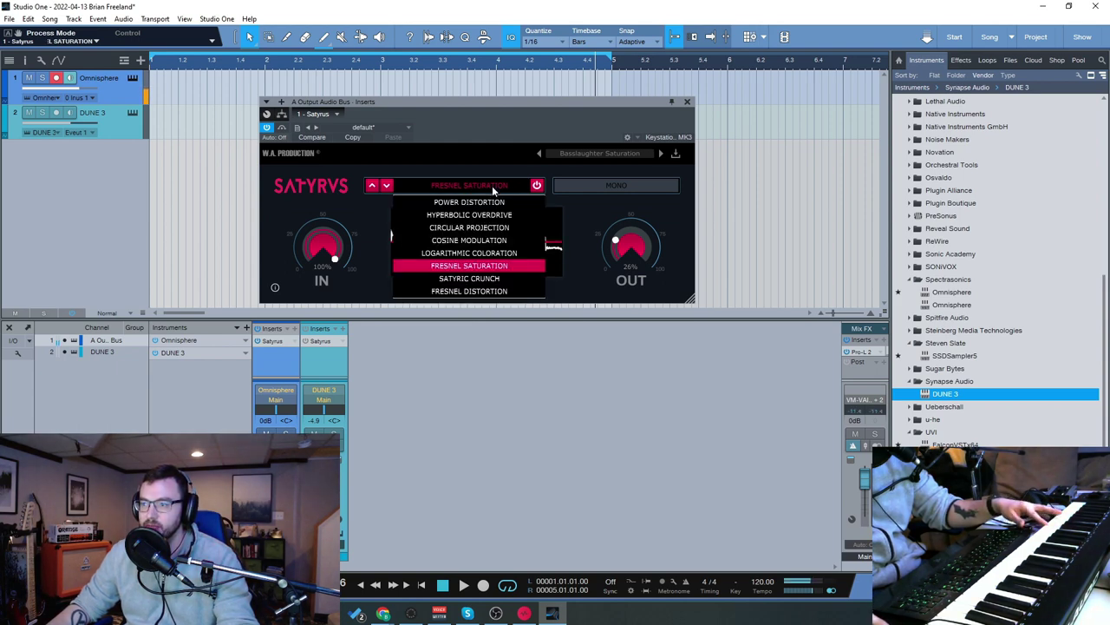
click(499, 290)
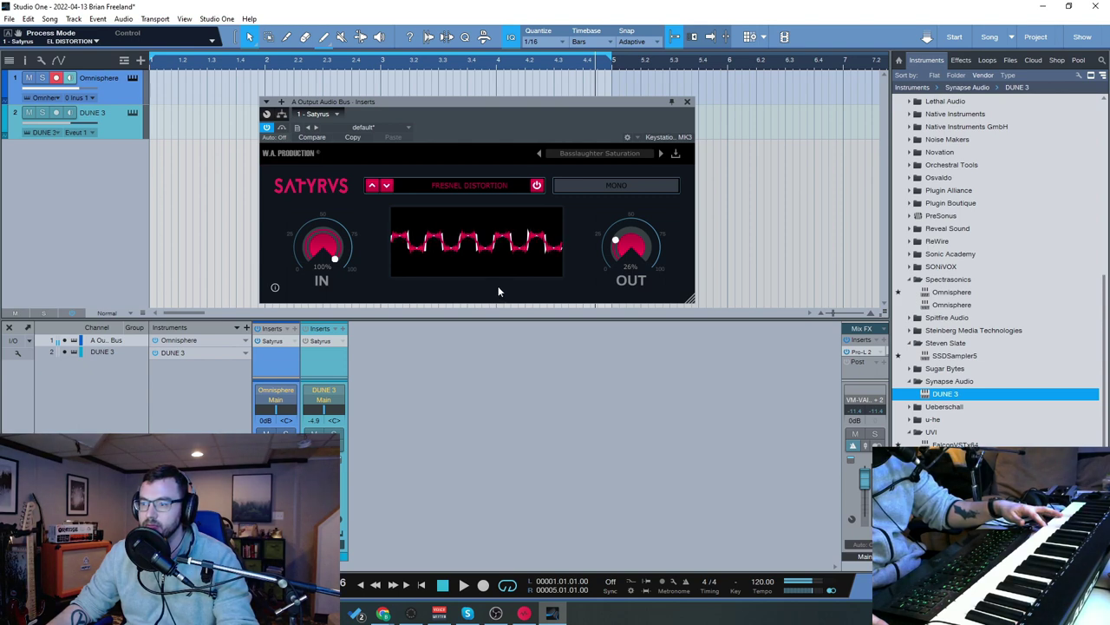
- Close the Omnisphere bus's Satyrus window, and activate and open the Satyrus insert on the DUNE 3 channel
click(687, 101)
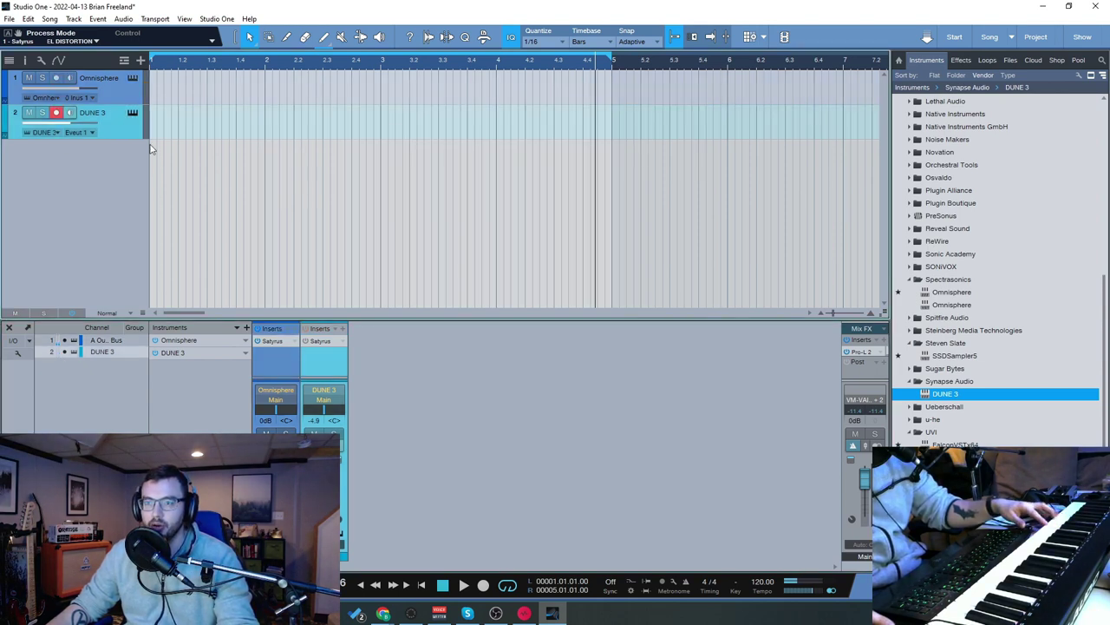
click(314, 344)
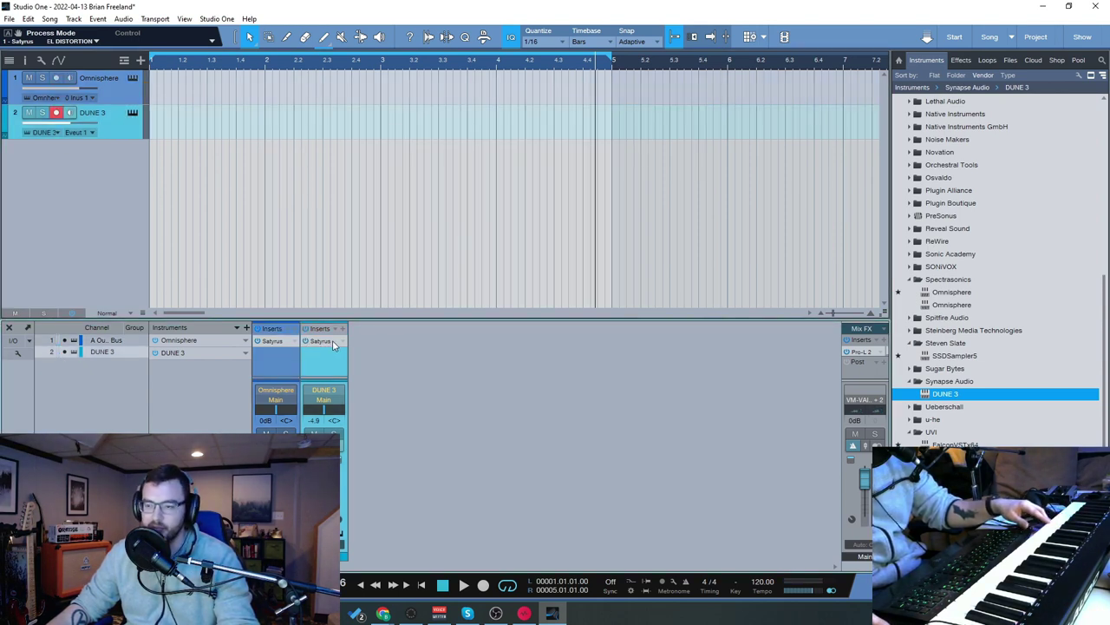
click(321, 341)
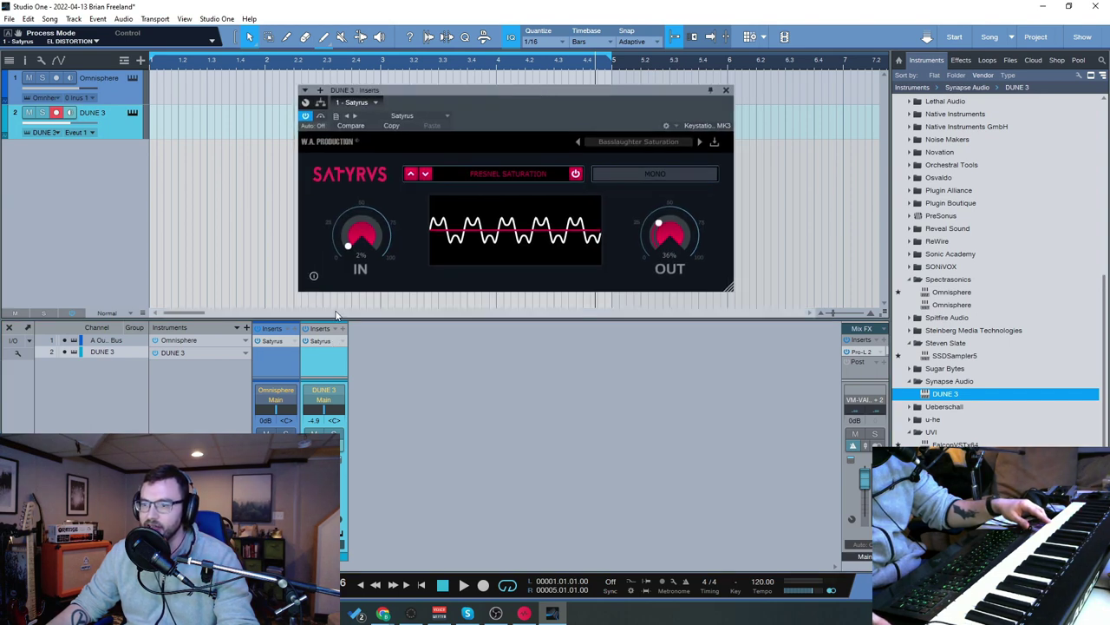
- Bypass Satyrus on the DUNE 3 channel and reactivate it to compare the dry and processed sound
click(306, 342)
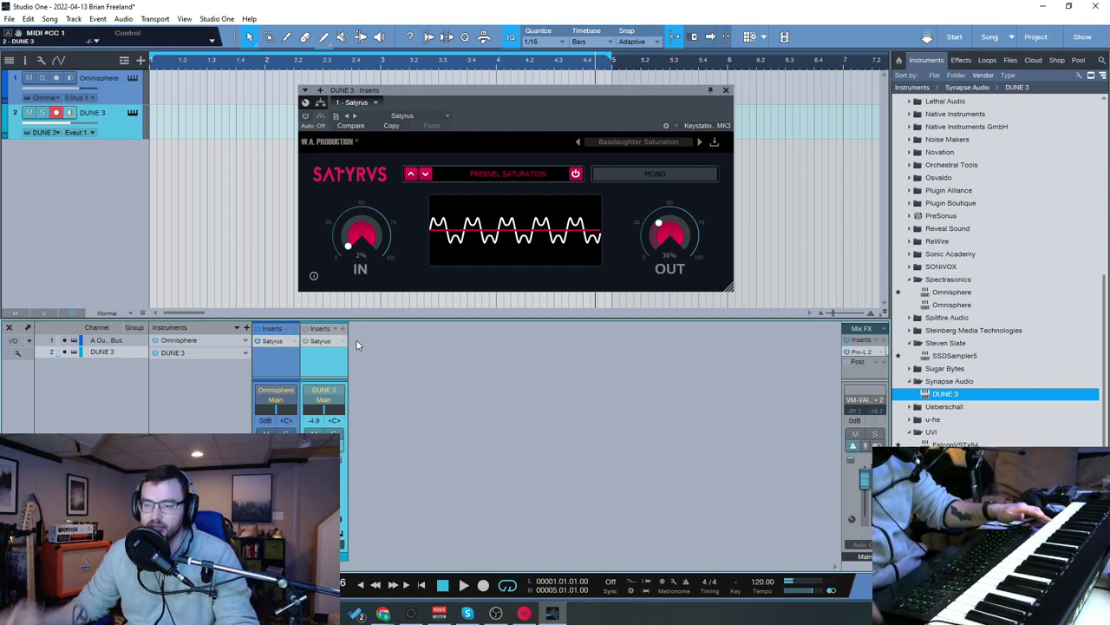
click(305, 342)
click(307, 342)
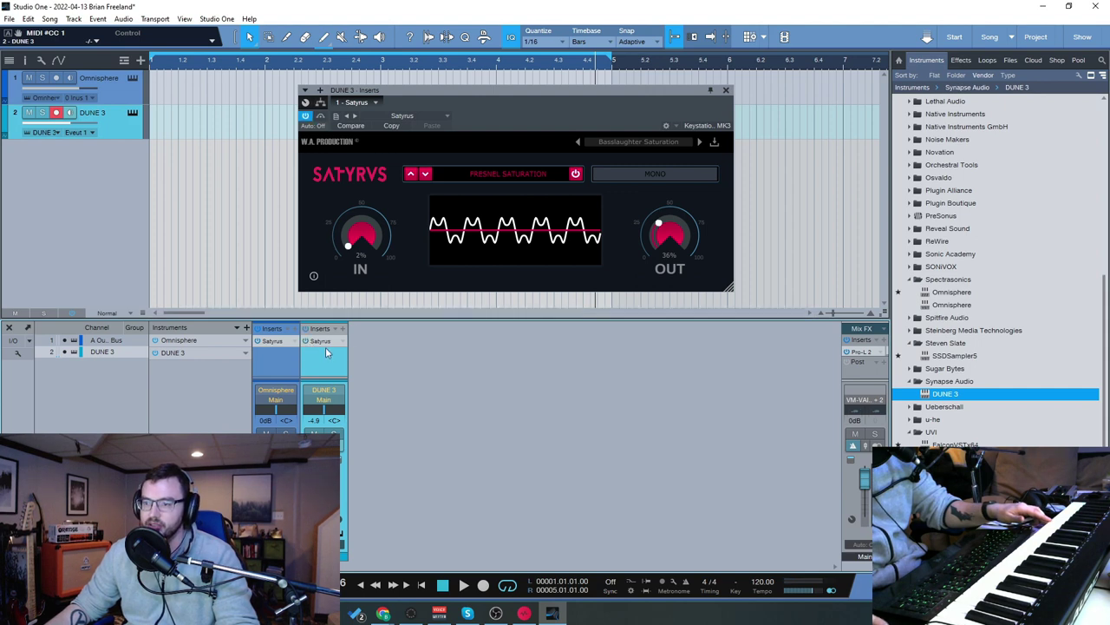
click(323, 342)
click(323, 342)
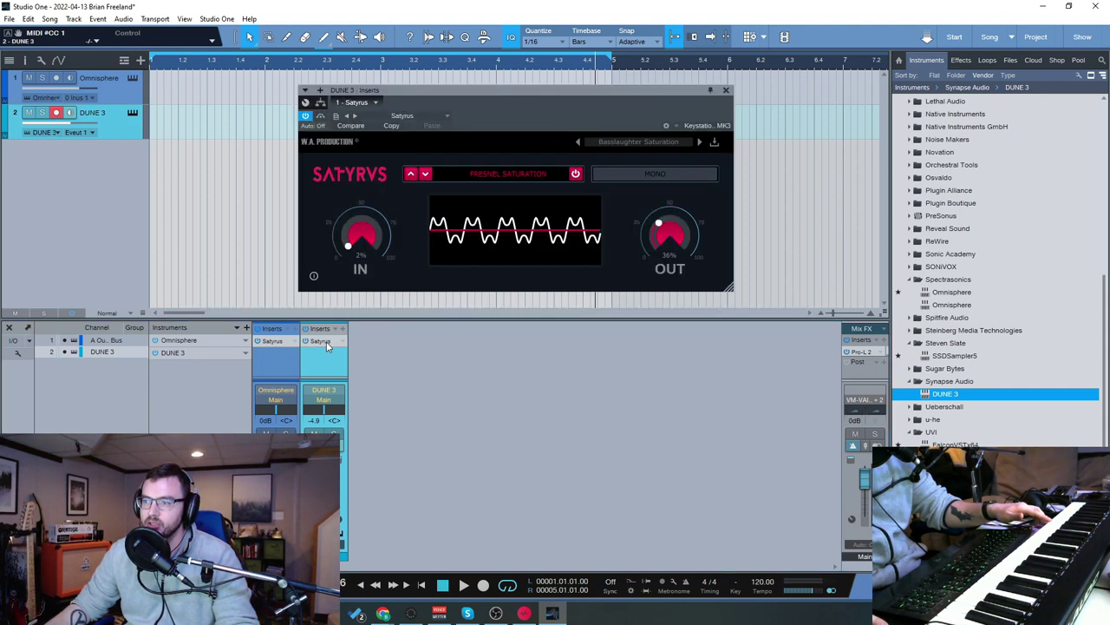
- Reposition the DUNE 3 channel's Satyrus window and raise In to 53% while auditioning Fresnel Saturation
drag(589, 92, 559, 104)
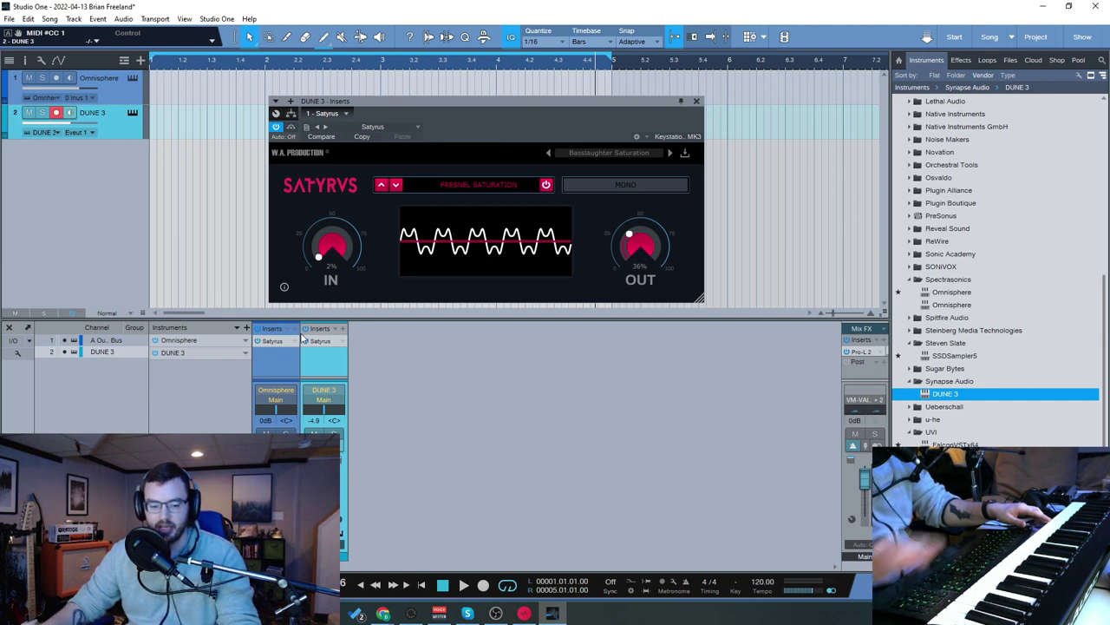
drag(318, 256, 338, 185)
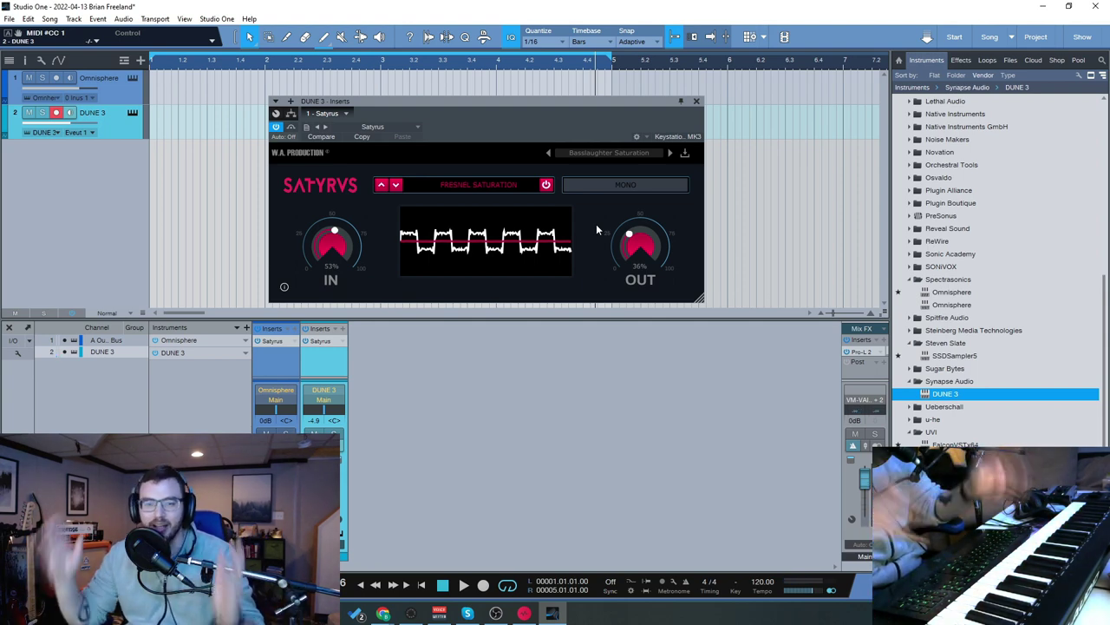
- Try the Hyperbolic Overdrive mode briefly, and switch Satyrus to Power Distortion
click(476, 184)
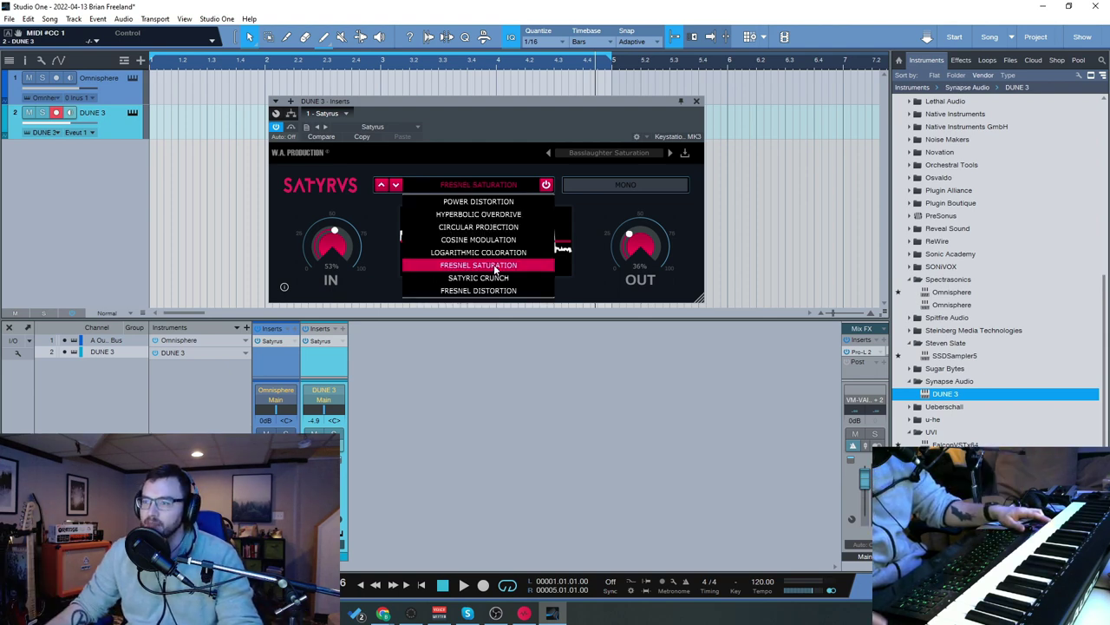
click(478, 214)
click(469, 185)
click(466, 203)
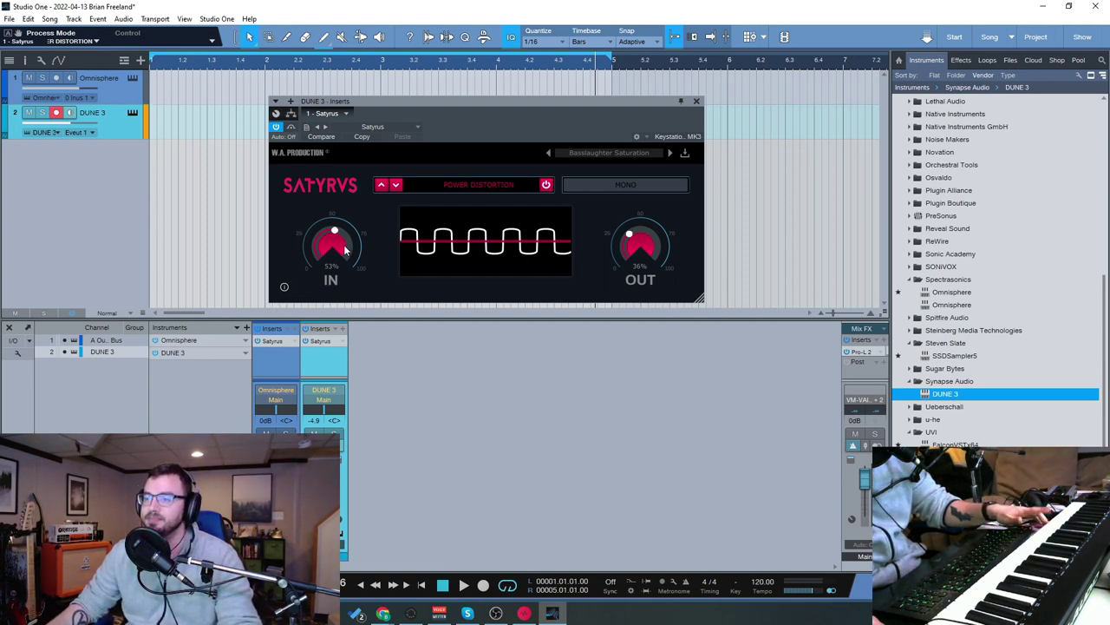
- Audition Power Distortion with Out at 22%, raising In through 73% to 100% and lowering it to 45%
mouse_move(344, 249)
mouse_down()
mouse_move(337, 263)
mouse_move(336, 247)
mouse_up()
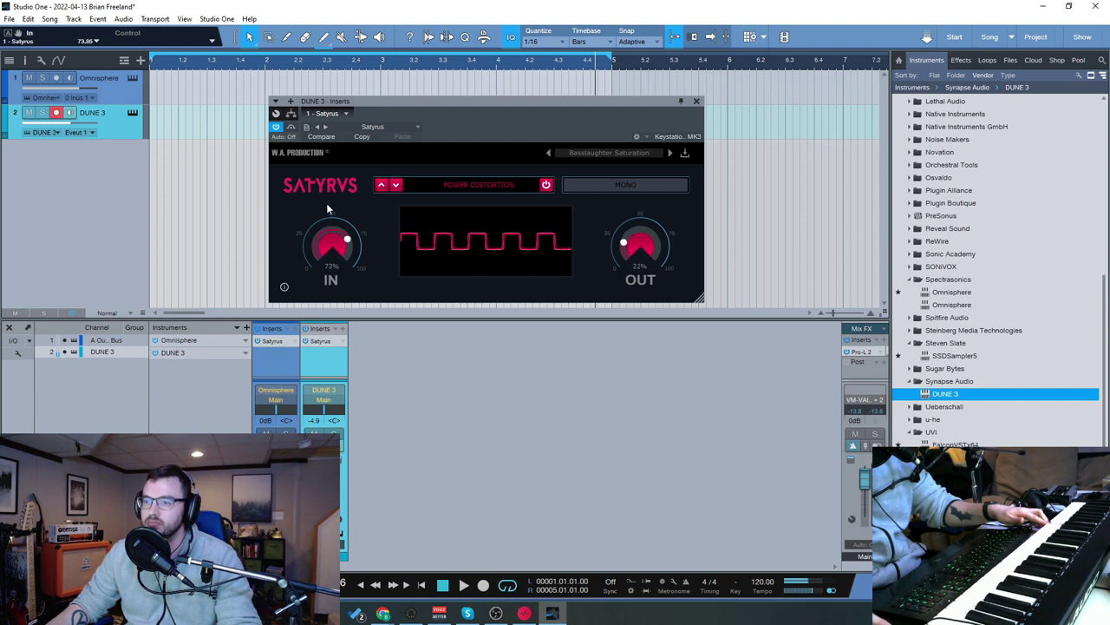
drag(326, 203, 332, 139)
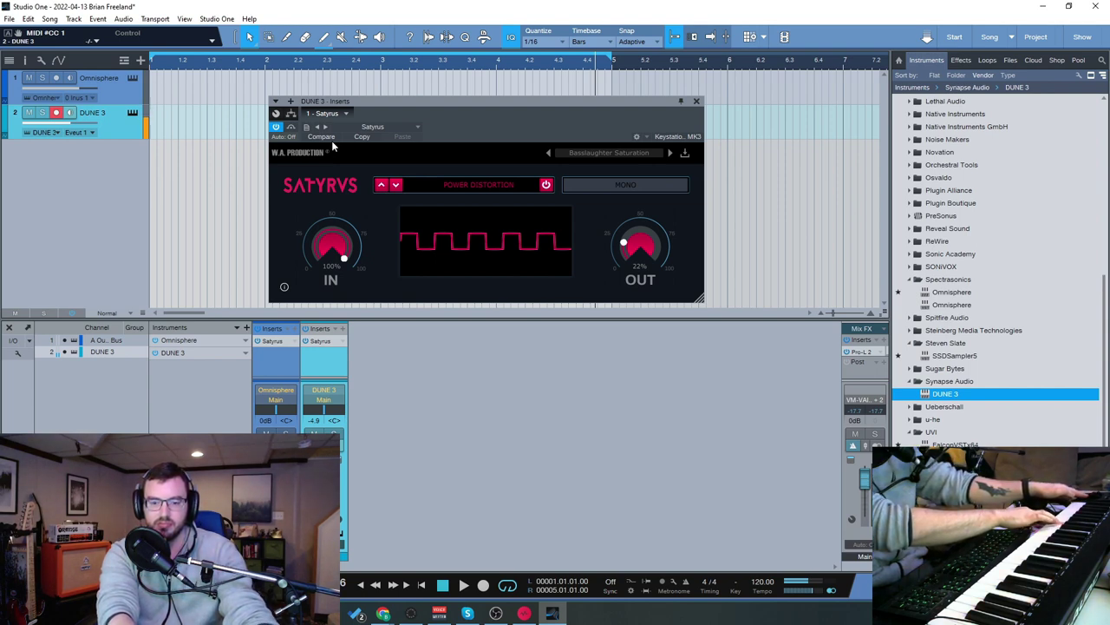
drag(336, 253, 338, 328)
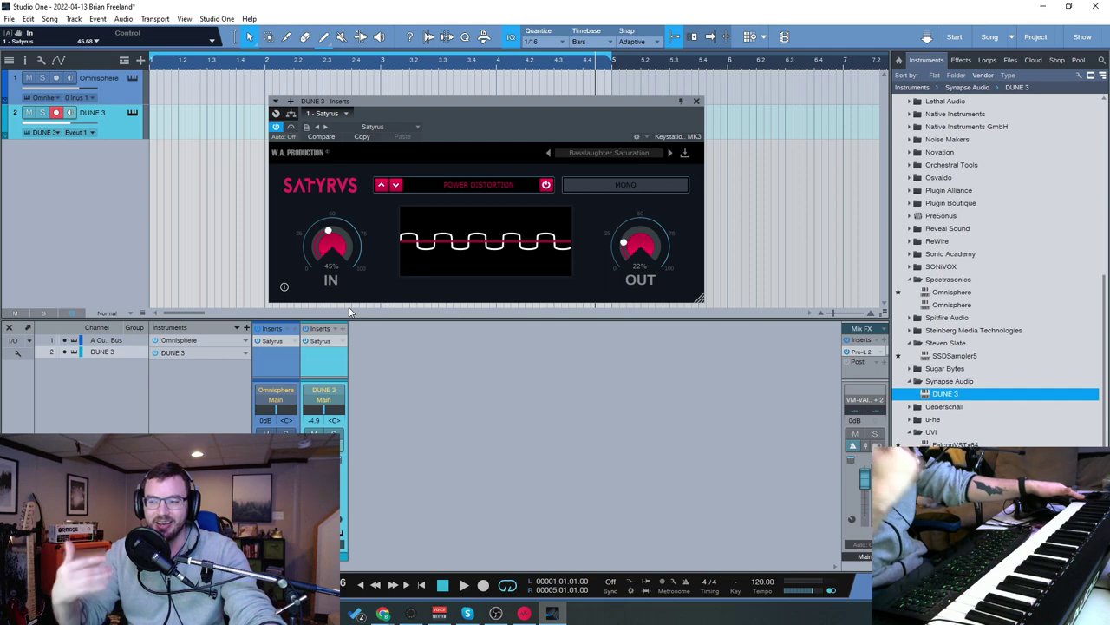
- Open the DUNE 3 instrument to check its patch and settings, and close its window
click(132, 113)
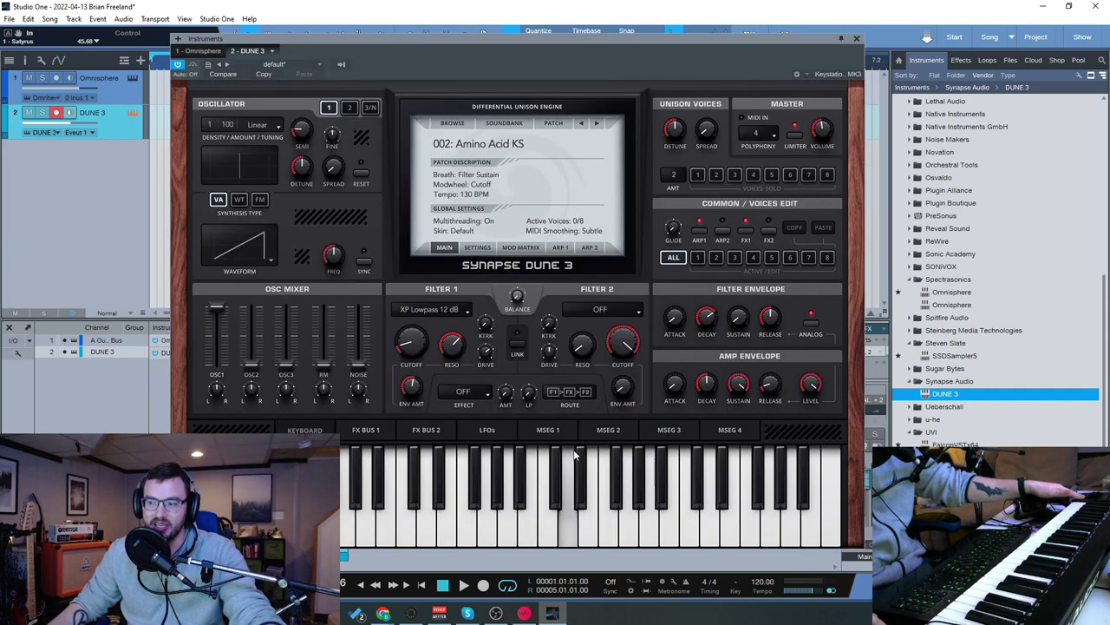
click(856, 40)
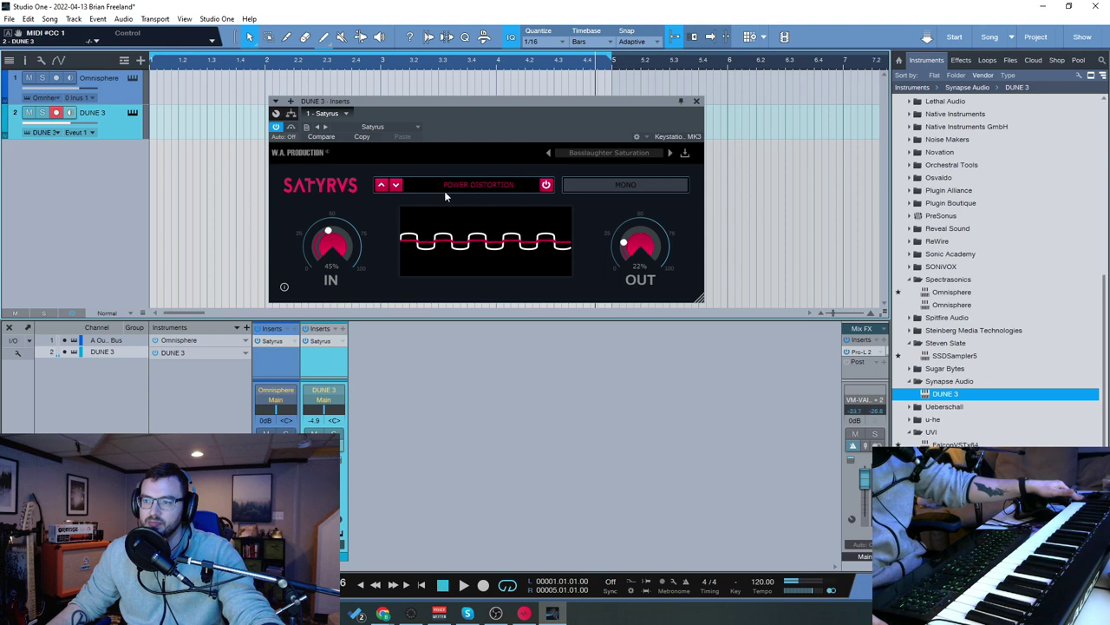
- Switch Satyrus to Hyperbolic Overdrive and audition it with In at 100% and Out at 36%
click(501, 183)
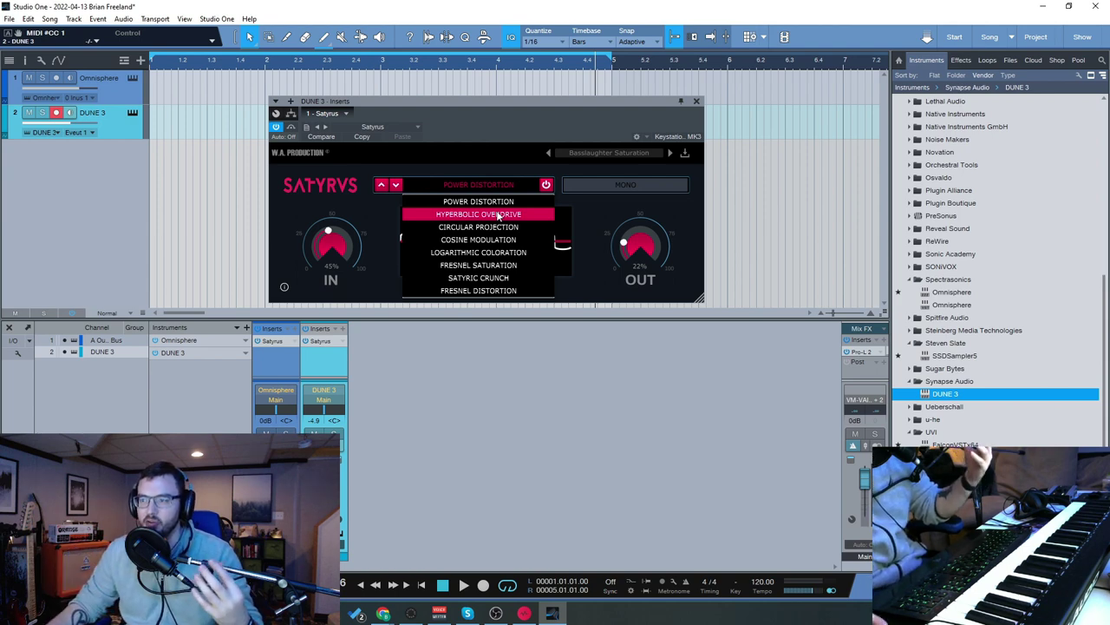
click(498, 215)
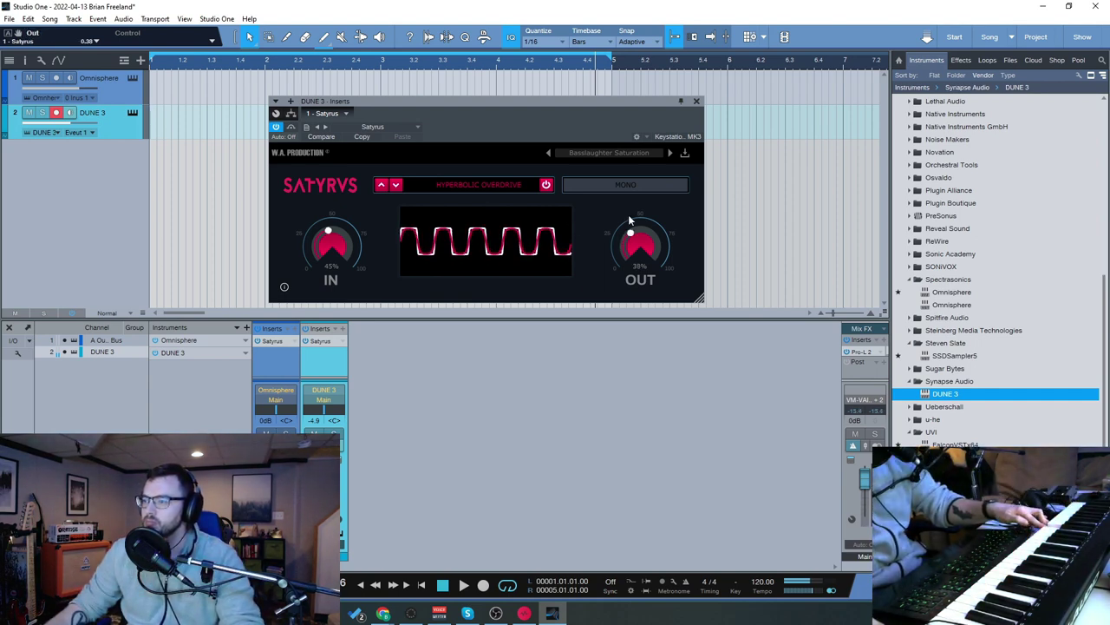
drag(344, 245, 317, 100)
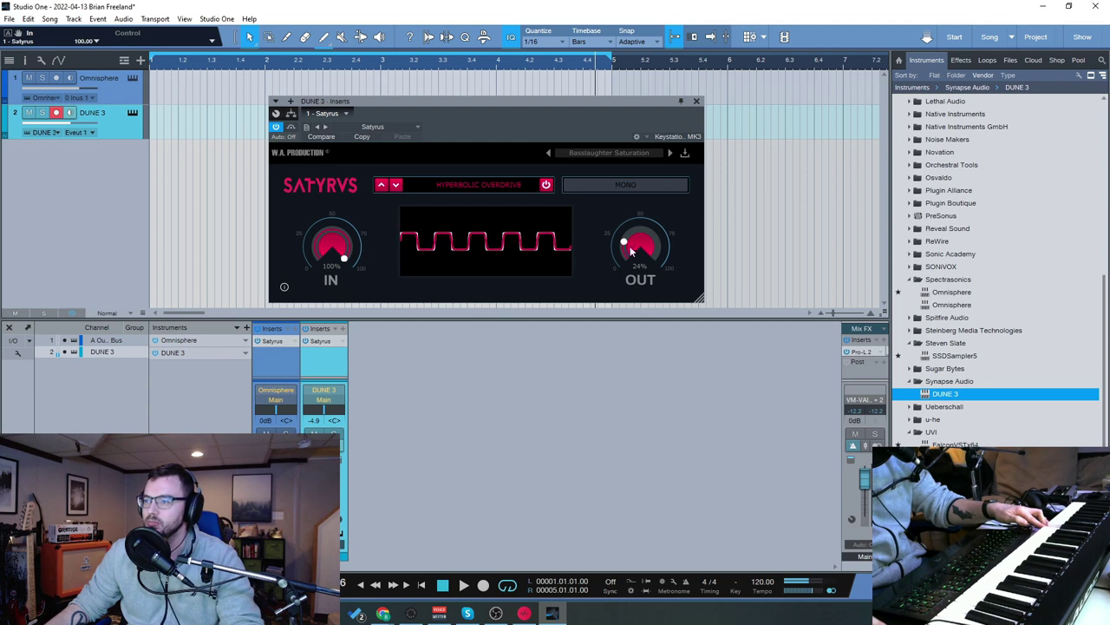
drag(632, 250, 631, 228)
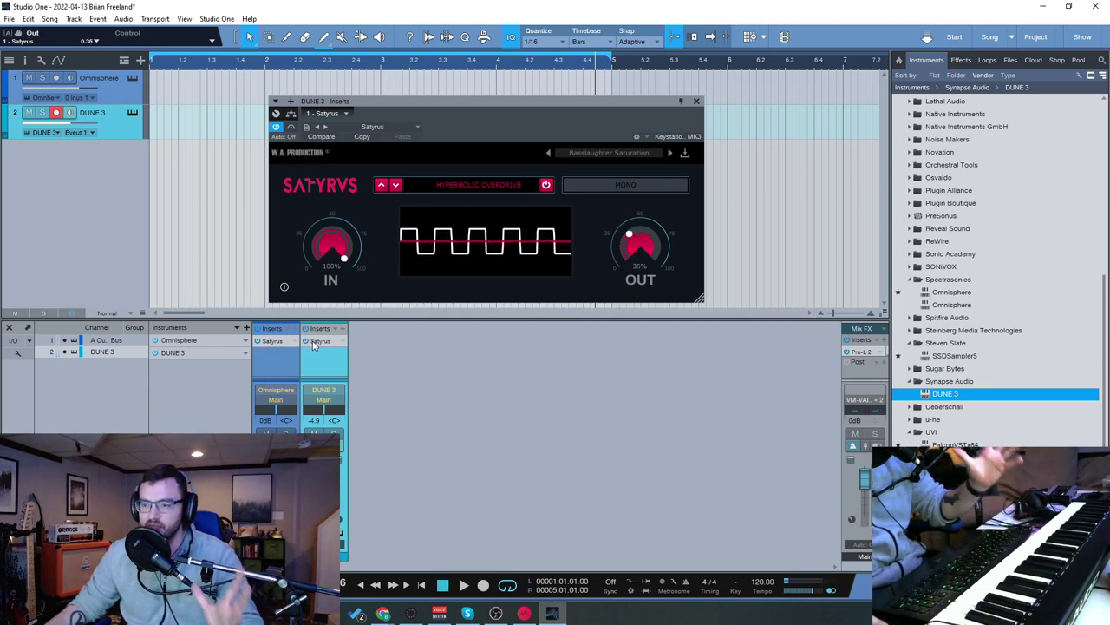
- Bypass and reactivate Satyrus on the DUNE 3 channel for a dry comparison, and review the list of distortion modes
click(306, 341)
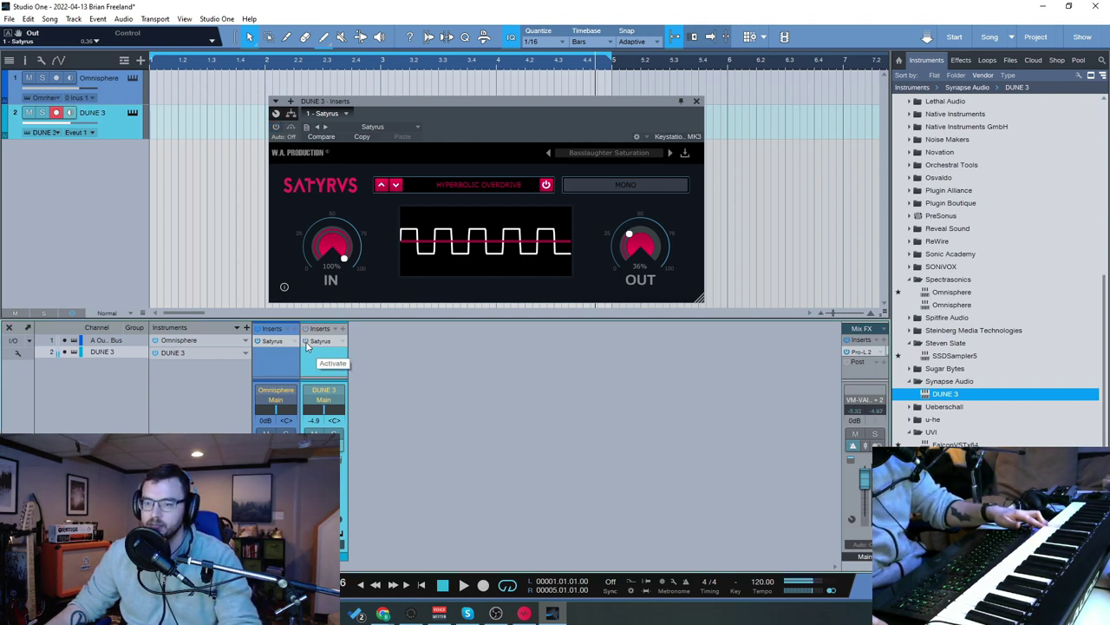
click(306, 342)
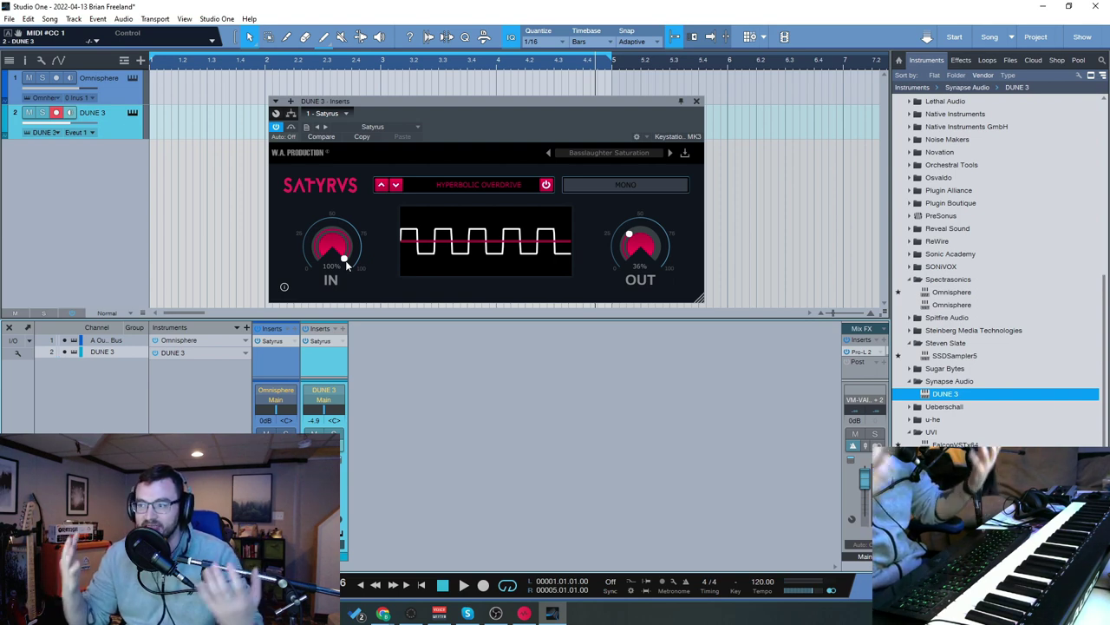
click(469, 185)
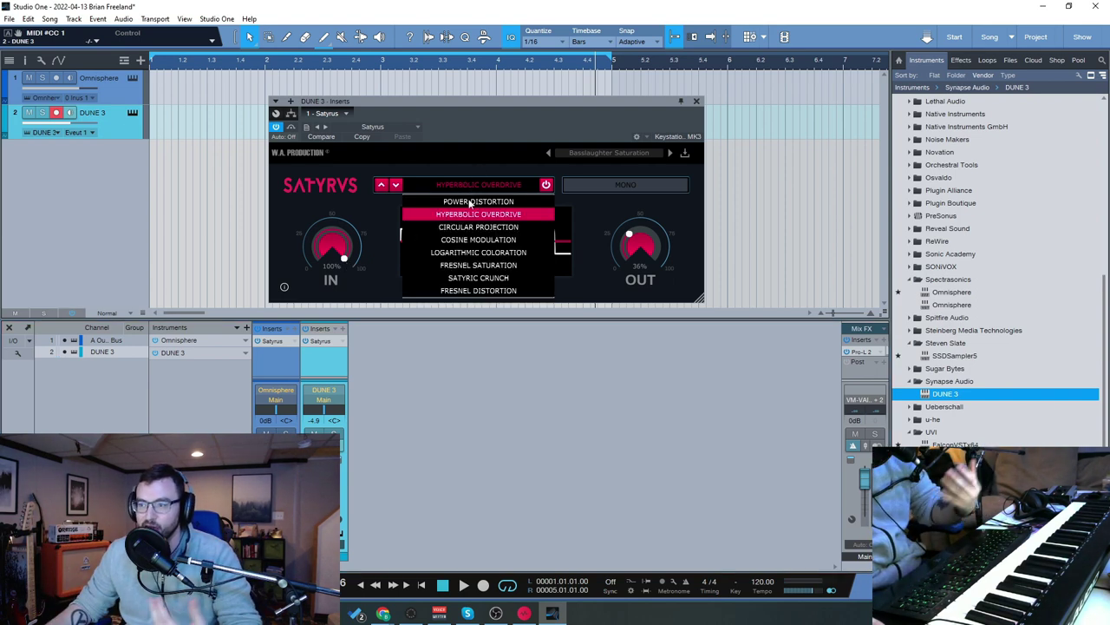
click(475, 186)
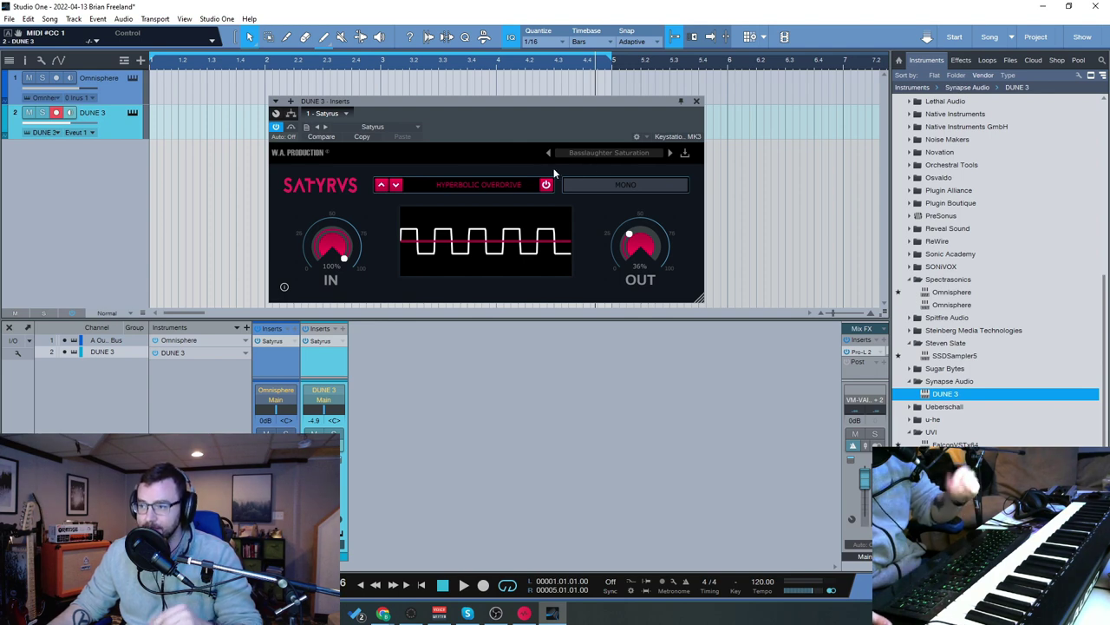
- Audition Satyrus presets including Basslaughter Saturation, Destroy Everything and Metalized Texture, ending on Tube Distortion Amped
click(599, 154)
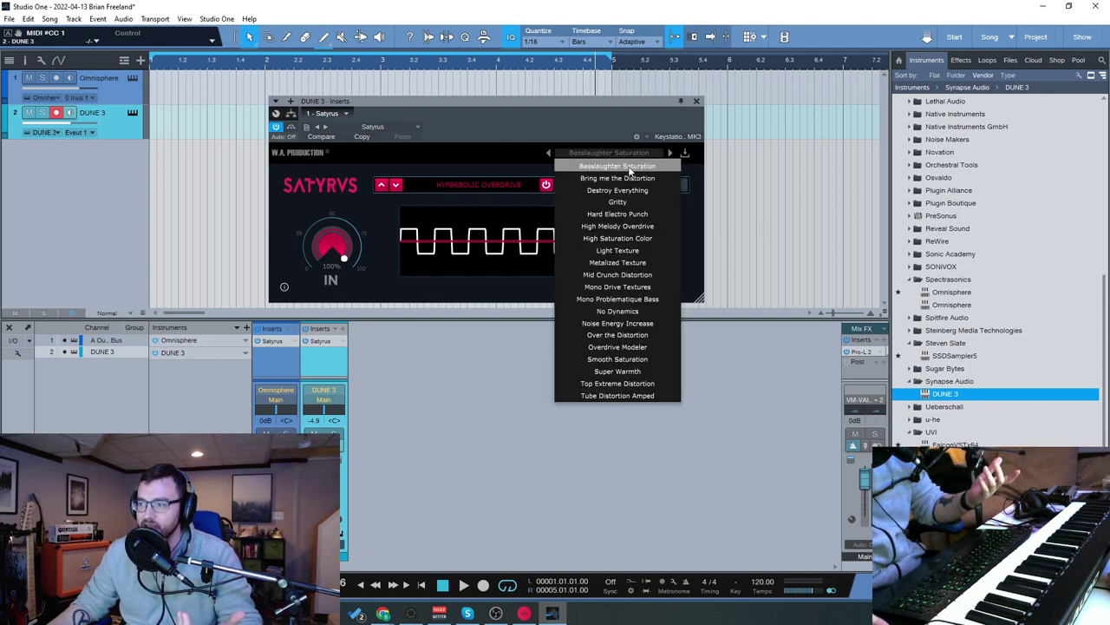
click(629, 167)
click(607, 152)
click(597, 190)
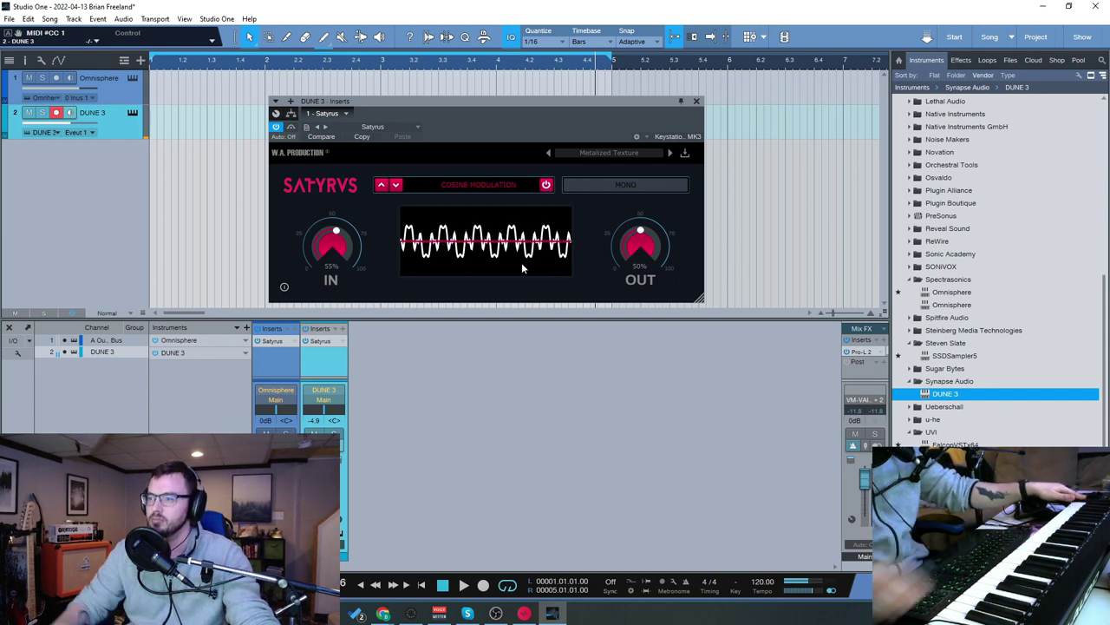
click(669, 152)
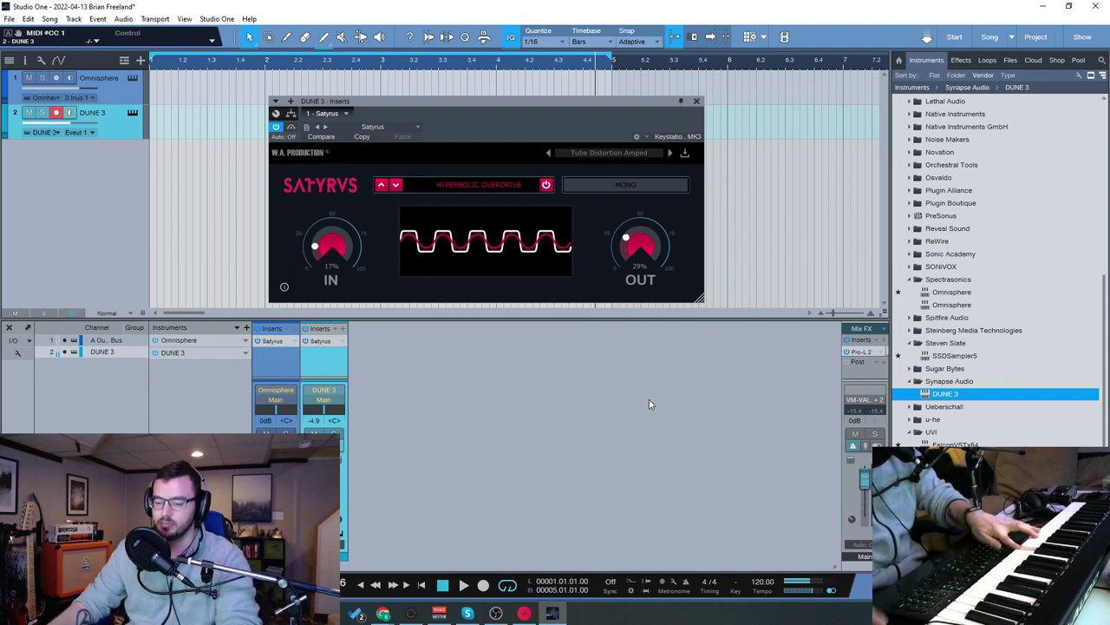
- Push the Tube Distortion Amped preset to In 100% and set Out to 24%
drag(332, 251, 336, 118)
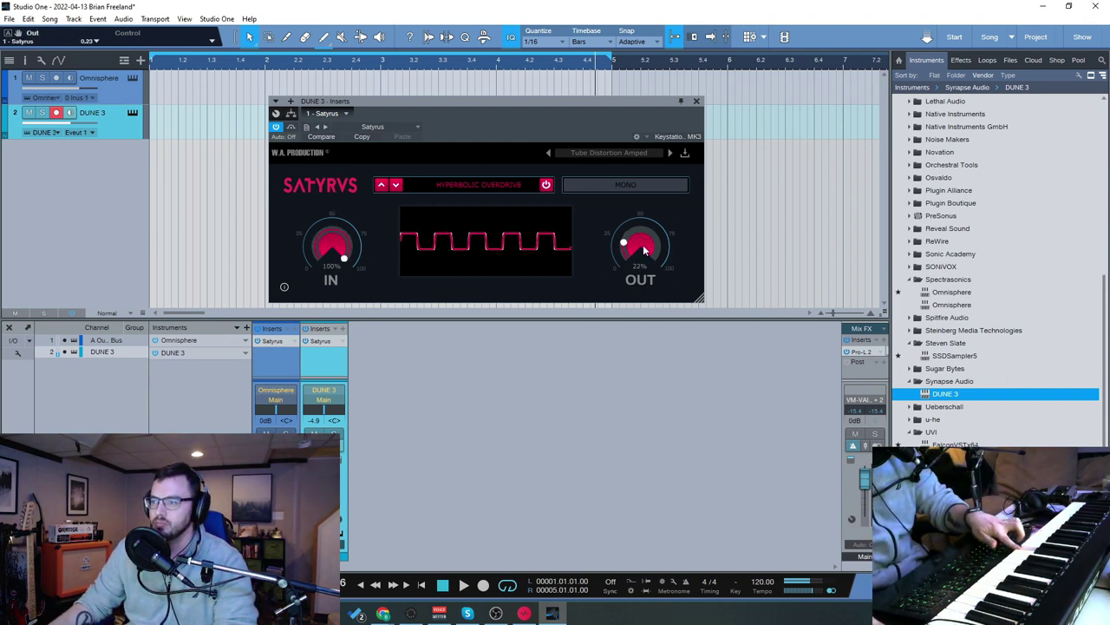
drag(644, 241, 643, 249)
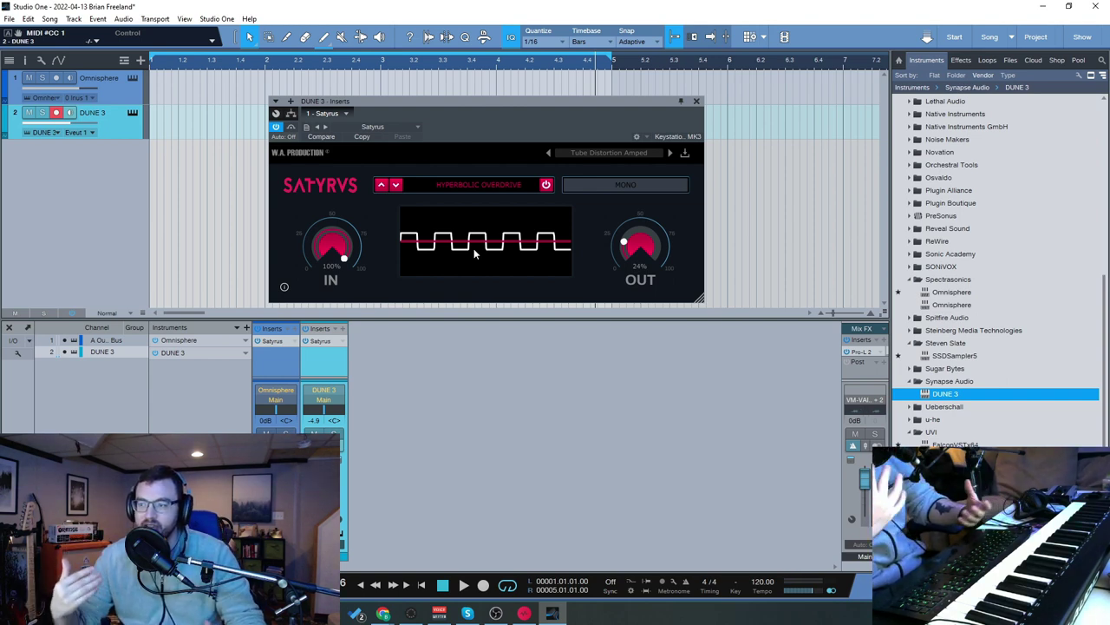
drag(333, 245, 369, 163)
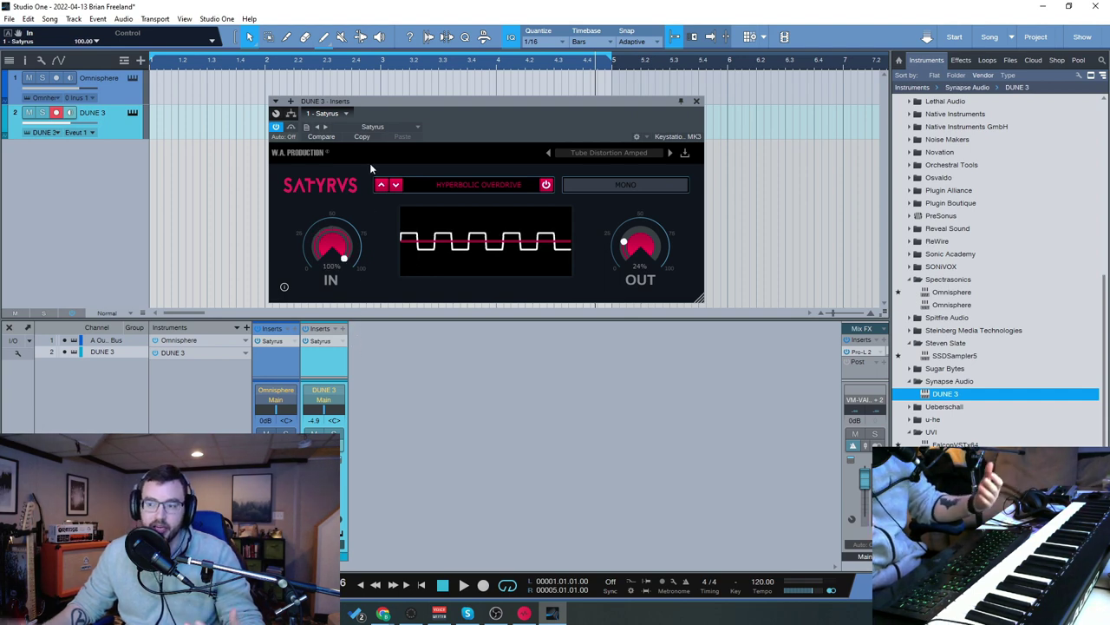